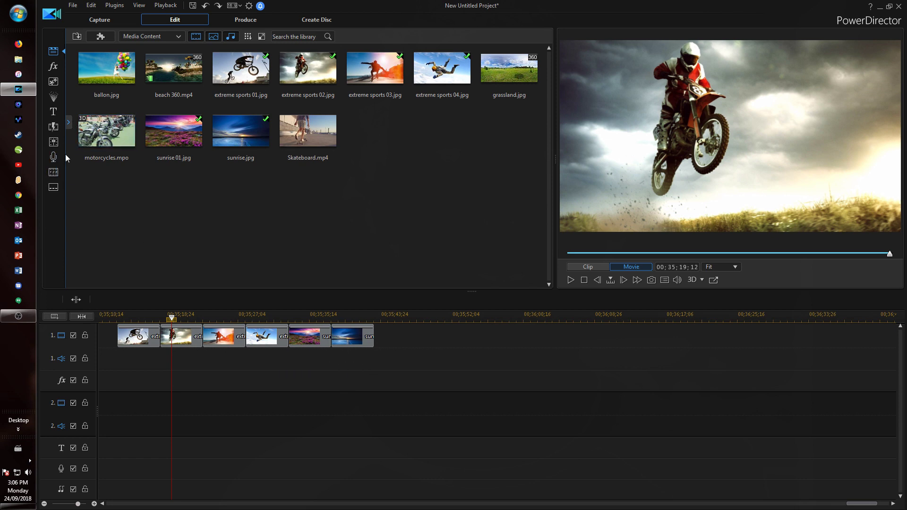
Step: Open the Title Room to show the Text only title templates
{"action": "left_click", "coordinate": [54, 112]}
Step: Place the Default title after the last clip on track 1 and open its effects in Title Designer
{"action": "left_click_drag", "start_coordinate": [185, 74], "coordinate": [399, 341]}
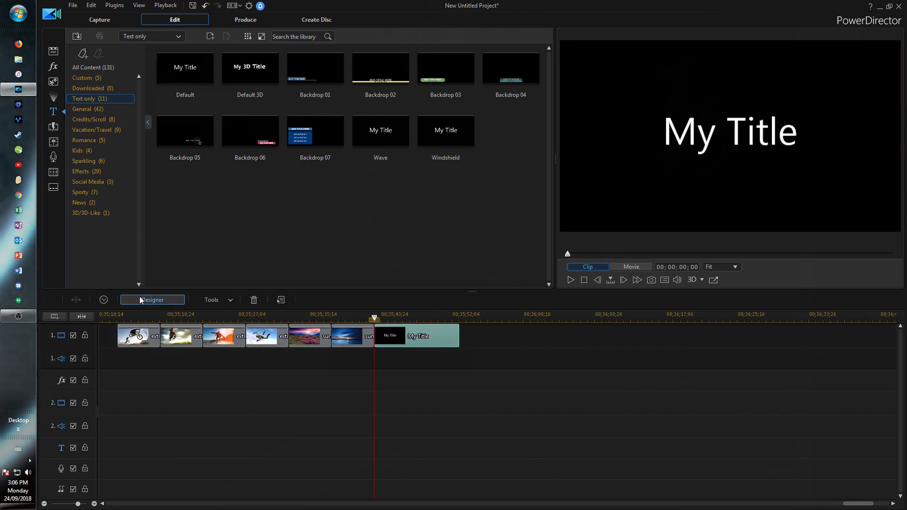
{"action": "left_click", "coordinate": [140, 296]}
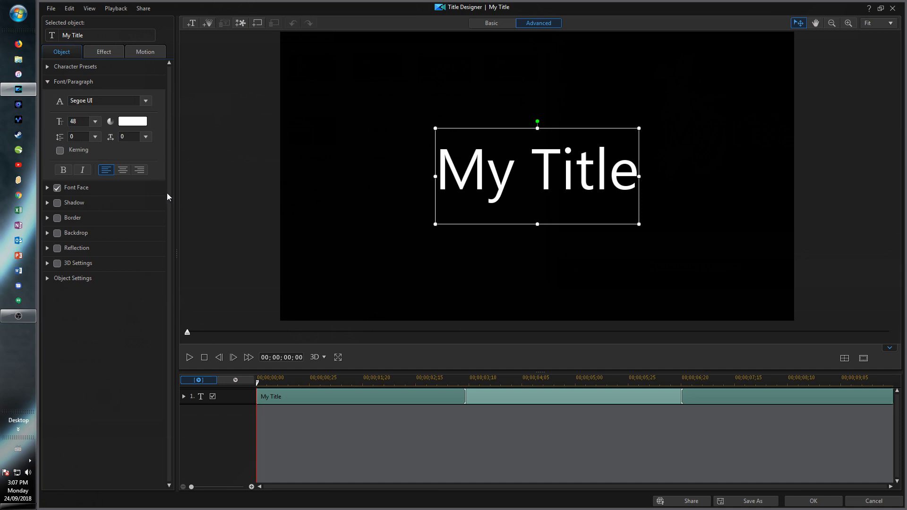
{"action": "left_click", "coordinate": [113, 50]}
Step: Apply the Lightning special effect to My Title with Look 4 and size 20
{"action": "left_click", "coordinate": [75, 96]}
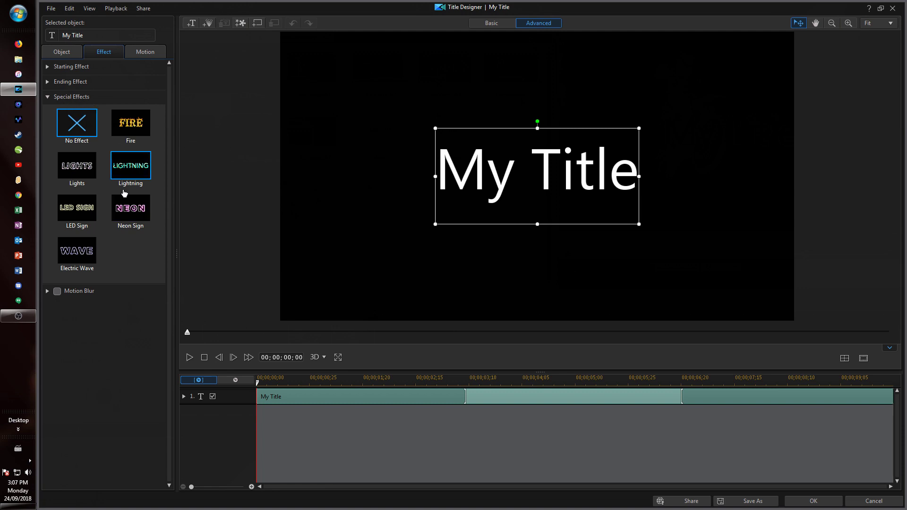
{"action": "left_click", "coordinate": [136, 173]}
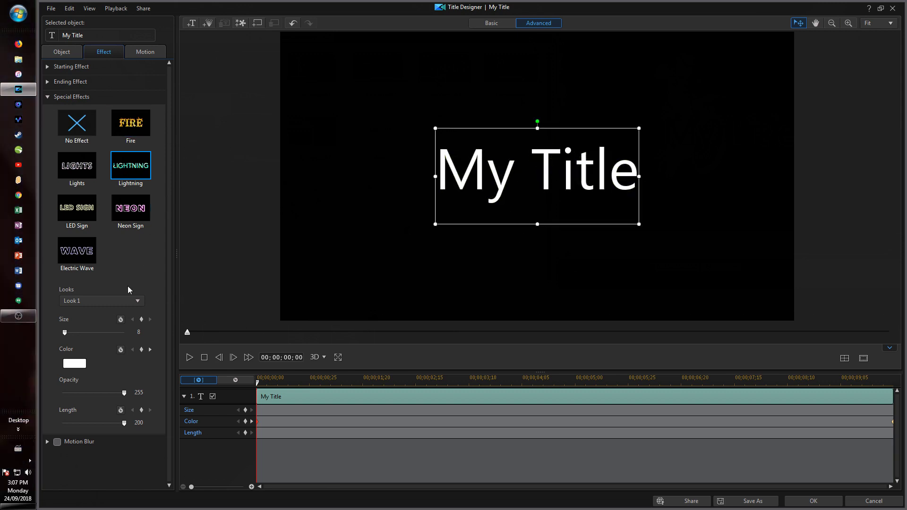
{"action": "left_click", "coordinate": [125, 301]}
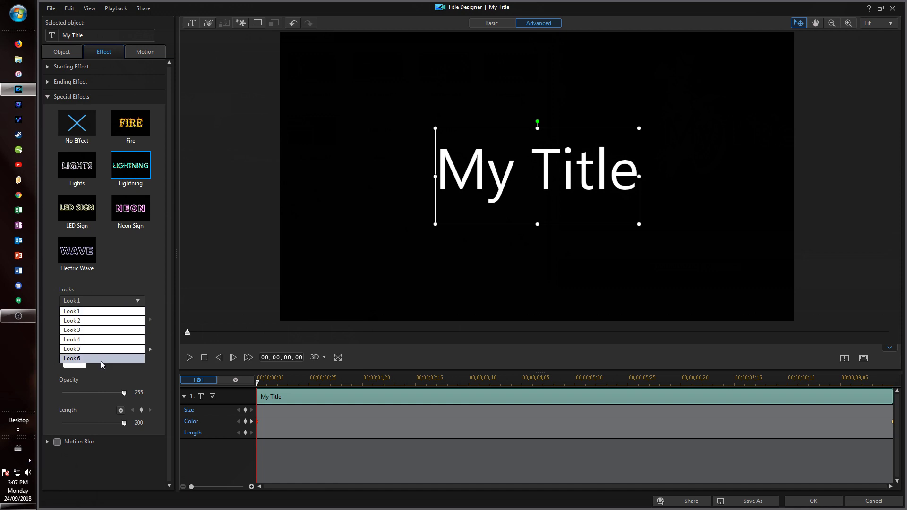
{"action": "left_click", "coordinate": [104, 321]}
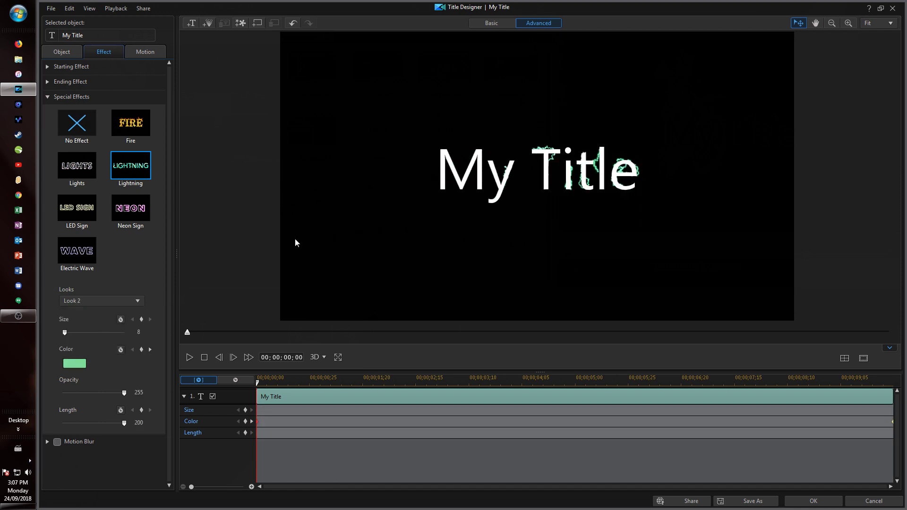
{"action": "left_click", "coordinate": [102, 301]}
{"action": "left_click", "coordinate": [101, 338]}
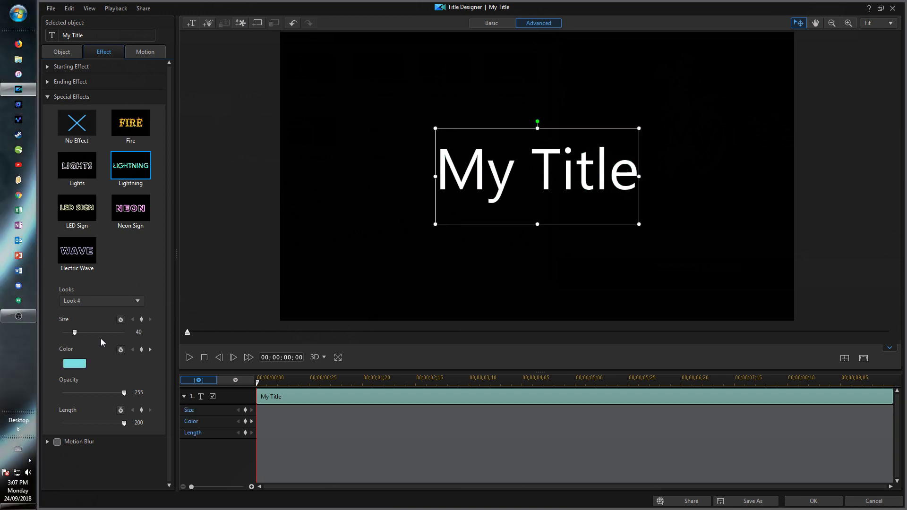
{"action": "scroll", "coordinate": [121, 303], "scroll_direction": "down", "scroll_amount": 2}
{"action": "left_click", "coordinate": [121, 301]}
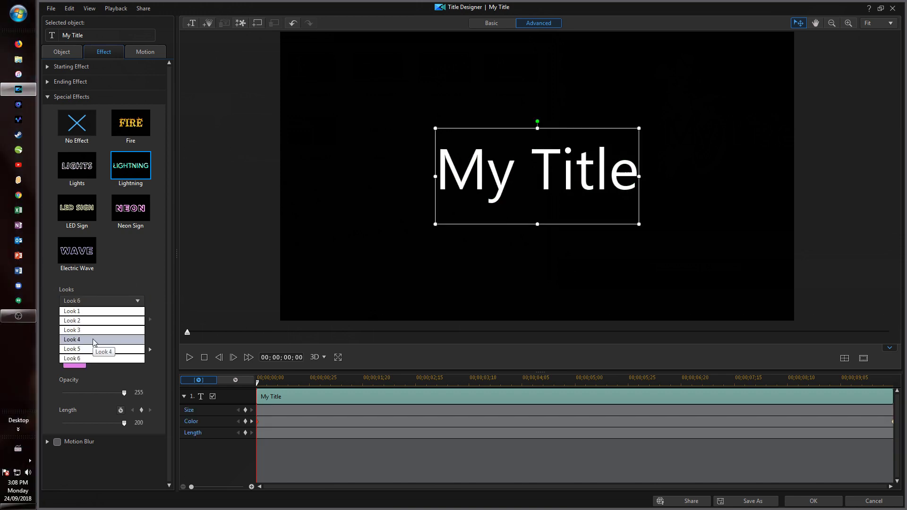
{"action": "left_click", "coordinate": [93, 340]}
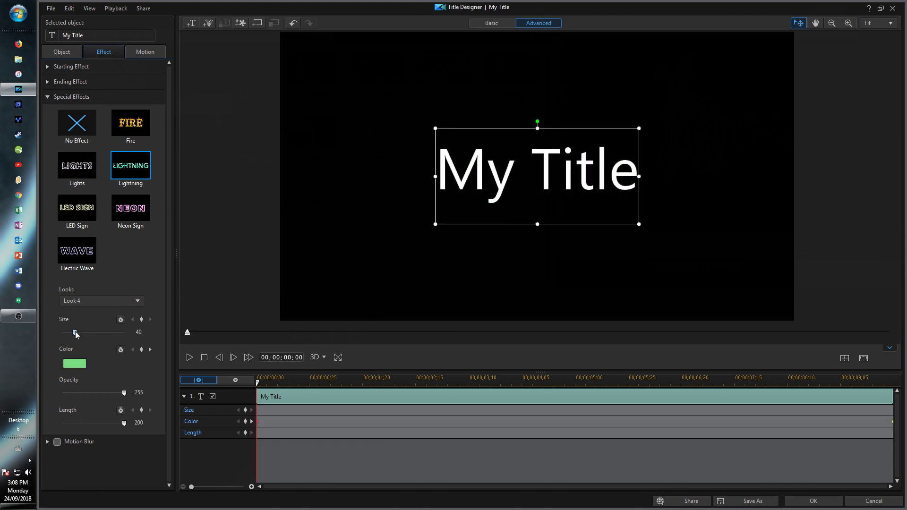
{"action": "left_click_drag", "start_coordinate": [75, 331], "coordinate": [160, 338]}
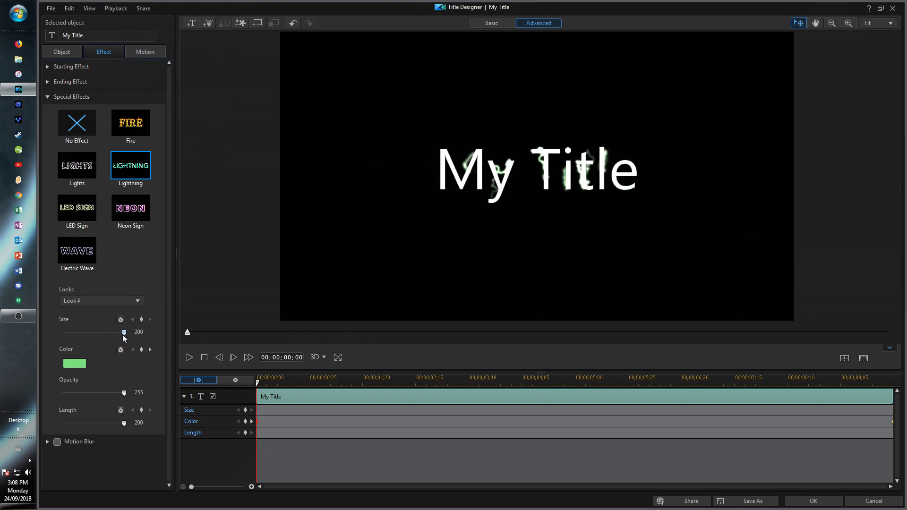
{"action": "left_click_drag", "start_coordinate": [122, 335], "coordinate": [67, 330]}
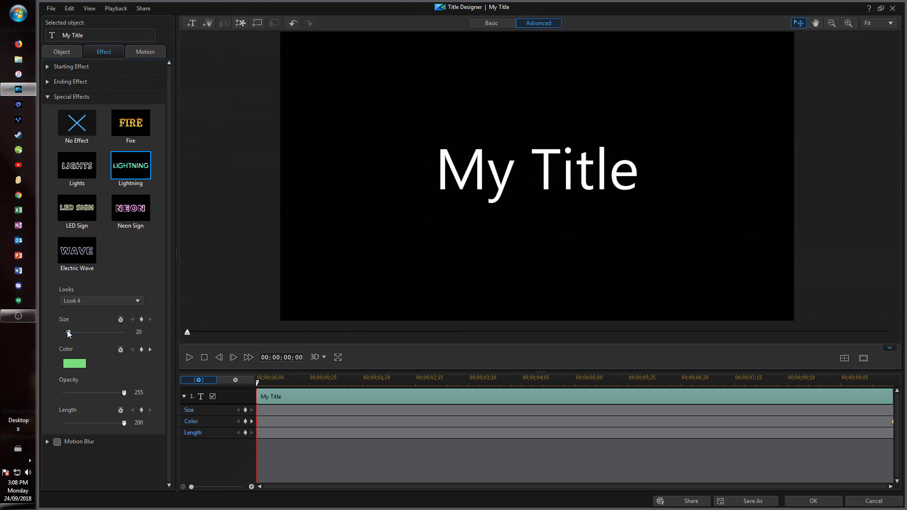
Step: Change the lightning colour to olive
{"action": "left_click", "coordinate": [75, 366]}
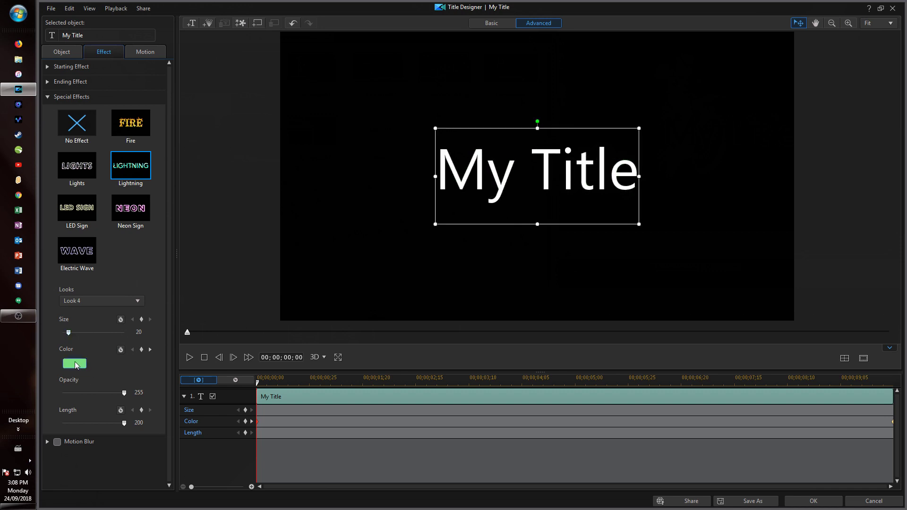
{"action": "left_click", "coordinate": [438, 208]}
{"action": "left_click", "coordinate": [497, 264]}
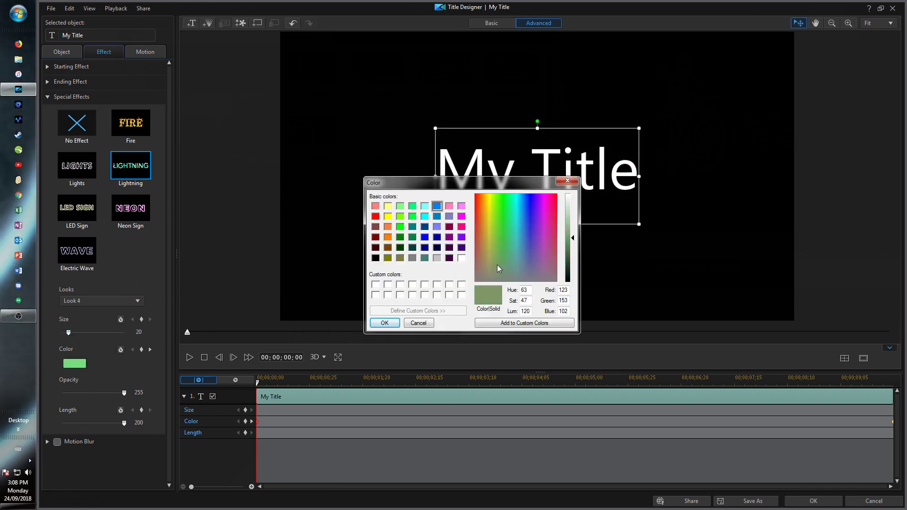
{"action": "left_click", "coordinate": [479, 248]}
{"action": "left_click", "coordinate": [568, 245]}
{"action": "left_click", "coordinate": [385, 322]}
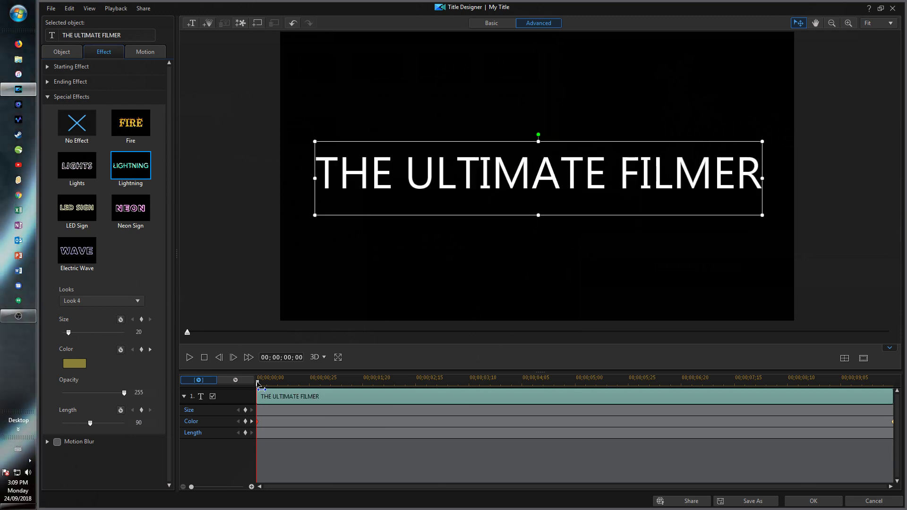
Step: Step through the title and play it to preview the olive lightning
{"action": "key", "text": "Right"}
{"action": "key", "text": "Right"}
{"action": "key", "text": "Right"}
{"action": "key", "text": "Right"}
{"action": "key", "text": "Right"}
{"action": "key", "text": "Left"}
{"action": "left_click", "coordinate": [189, 357]}
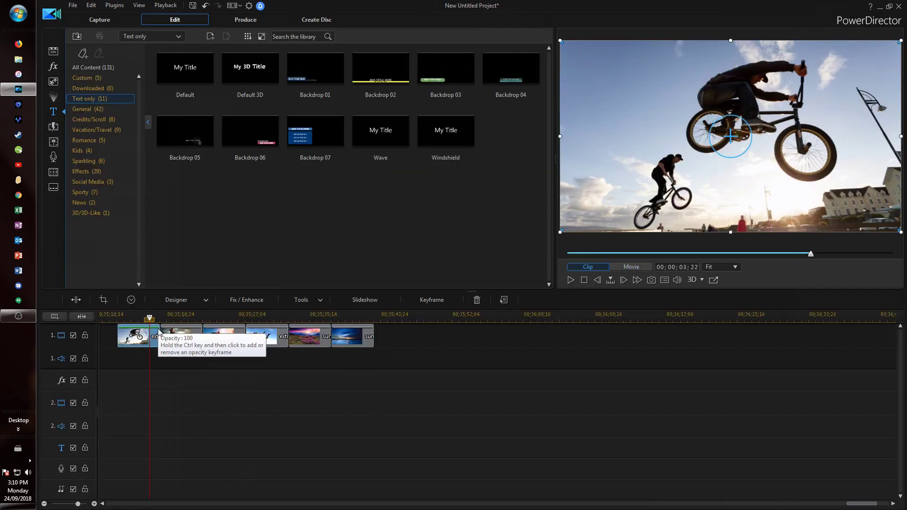
Step: In Mask Designer, paint a brush mask around the upper BMX rider, apply it, and invert it
{"action": "left_click", "coordinate": [184, 301]}
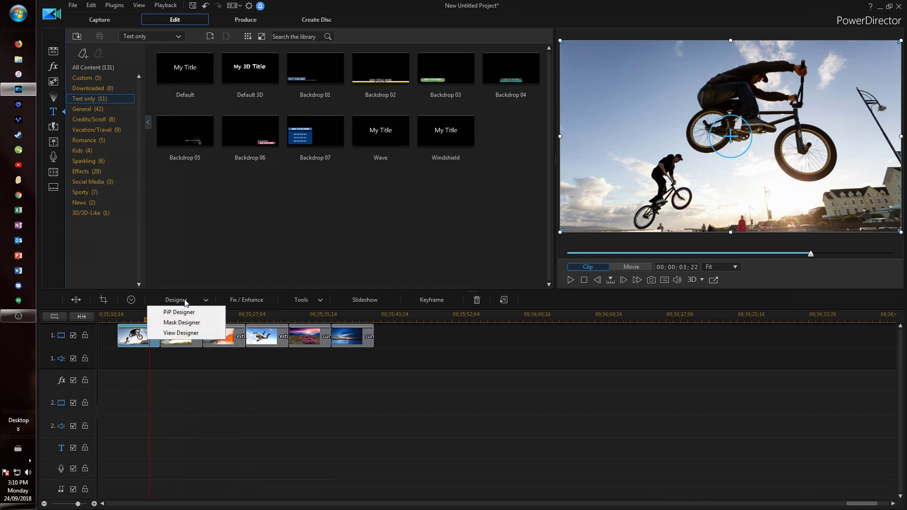
{"action": "left_click", "coordinate": [188, 325]}
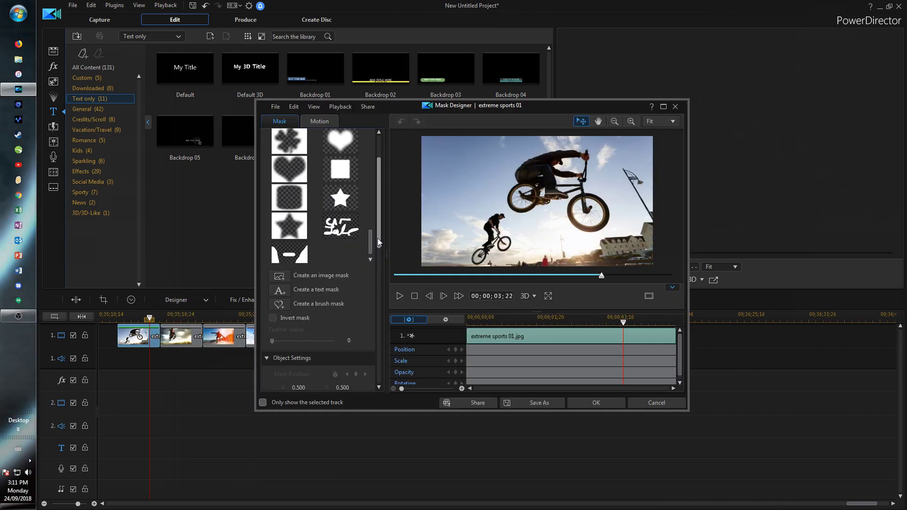
{"action": "left_click", "coordinate": [284, 305]}
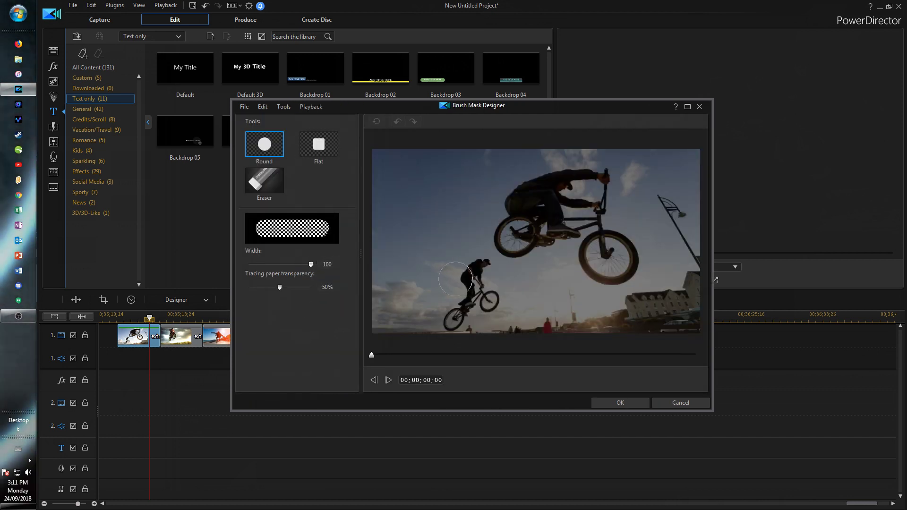
{"action": "left_click", "coordinate": [342, 267]}
{"action": "scroll", "coordinate": [403, 276], "scroll_direction": "up", "scroll_amount": 3}
{"action": "left_click_drag", "start_coordinate": [280, 287], "coordinate": [275, 287]}
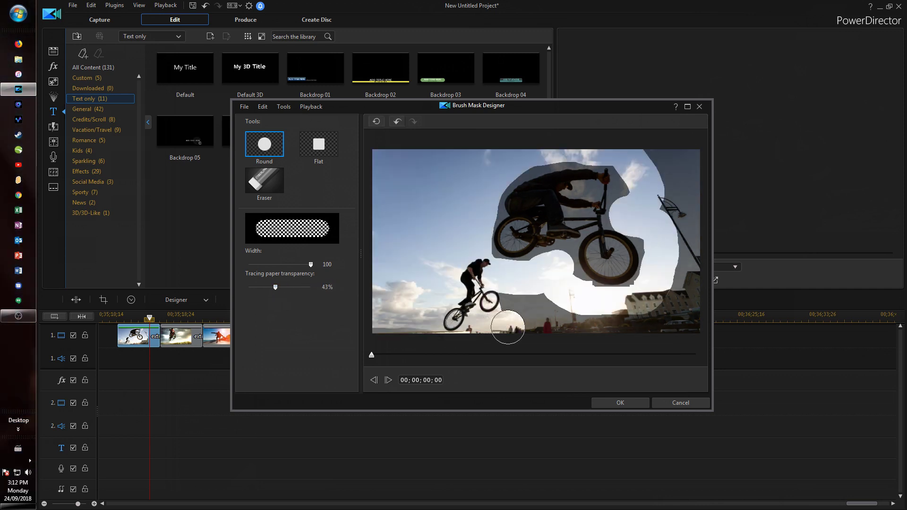
{"action": "mouse_move", "coordinate": [455, 320]}
{"action": "left_mouse_down"}
{"action": "mouse_move", "coordinate": [524, 296]}
{"action": "mouse_move", "coordinate": [543, 311]}
{"action": "mouse_move", "coordinate": [523, 322]}
{"action": "mouse_move", "coordinate": [621, 330]}
{"action": "left_mouse_up"}
{"action": "left_click", "coordinate": [619, 400]}
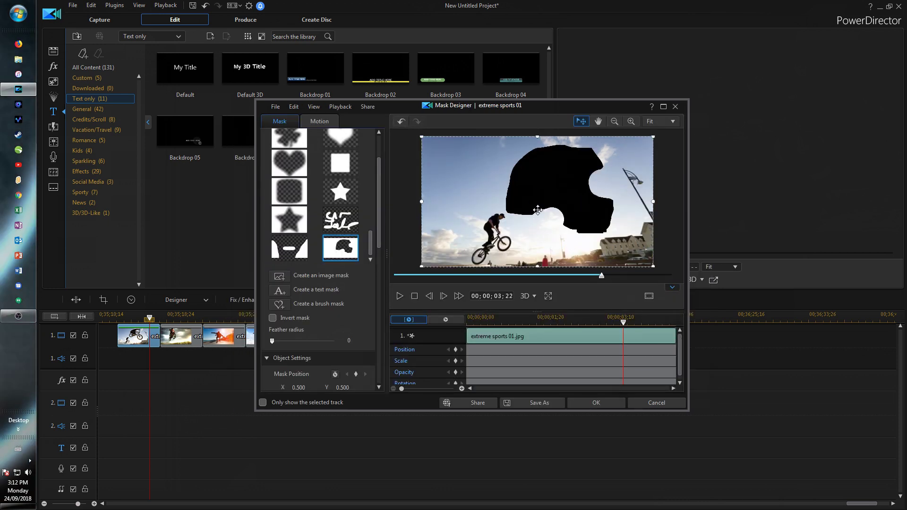
{"action": "left_click", "coordinate": [273, 317]}
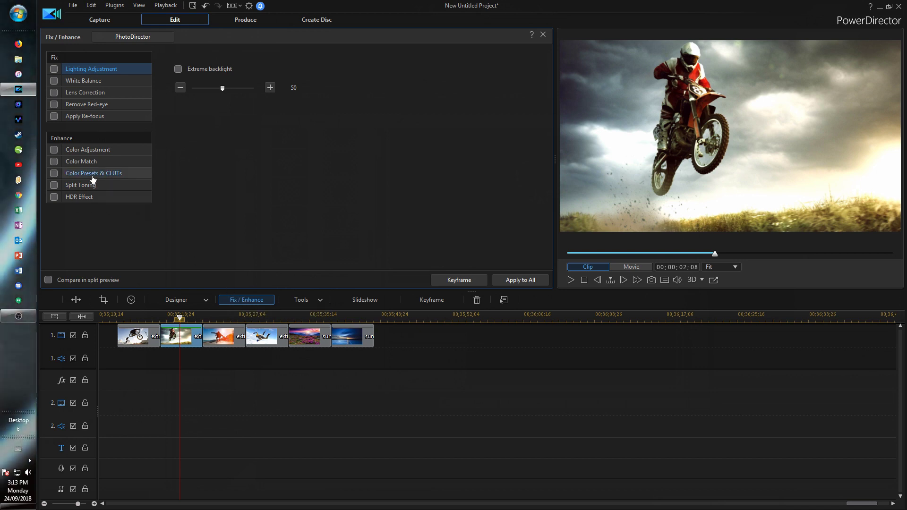
Step: View the Color Presets & CLUTs for the motocross clip, then close Fix/Enhance
{"action": "left_click", "coordinate": [93, 174]}
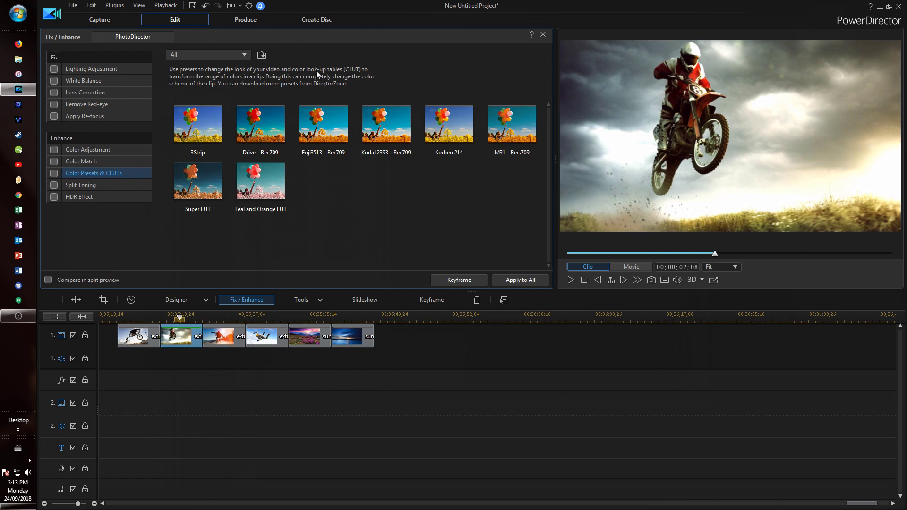
{"action": "left_click", "coordinate": [543, 34]}
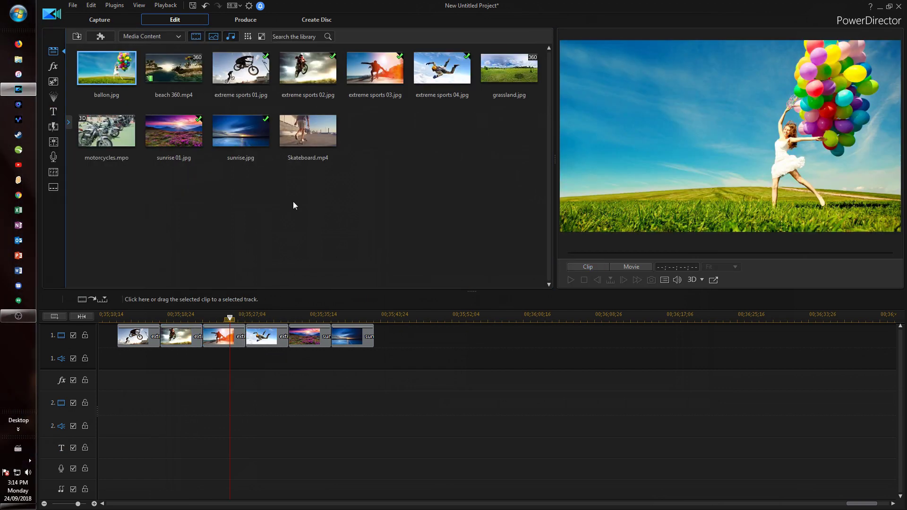
Step: Add Skateboard.mp4 after the last clip and open its Motion Tracker
{"action": "left_click_drag", "start_coordinate": [323, 137], "coordinate": [376, 334]}
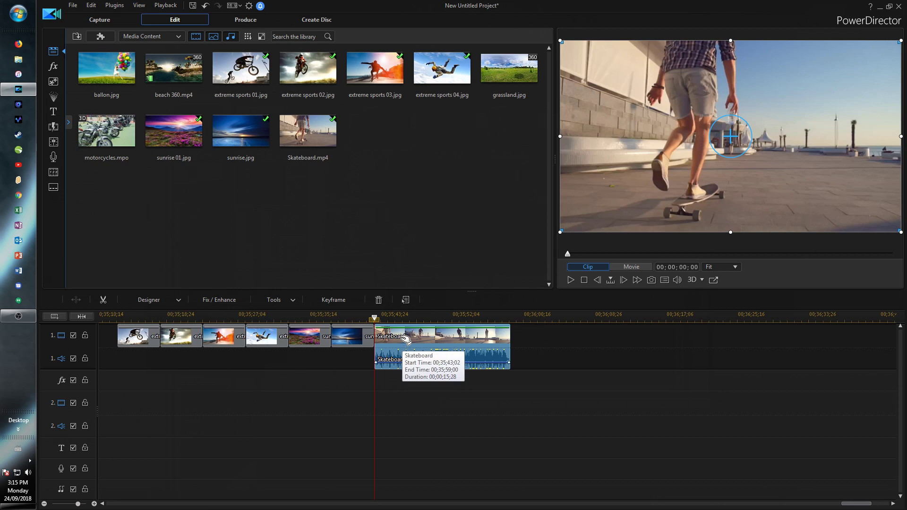
{"action": "left_click", "coordinate": [274, 299]}
{"action": "mouse_move", "coordinate": [292, 314]}
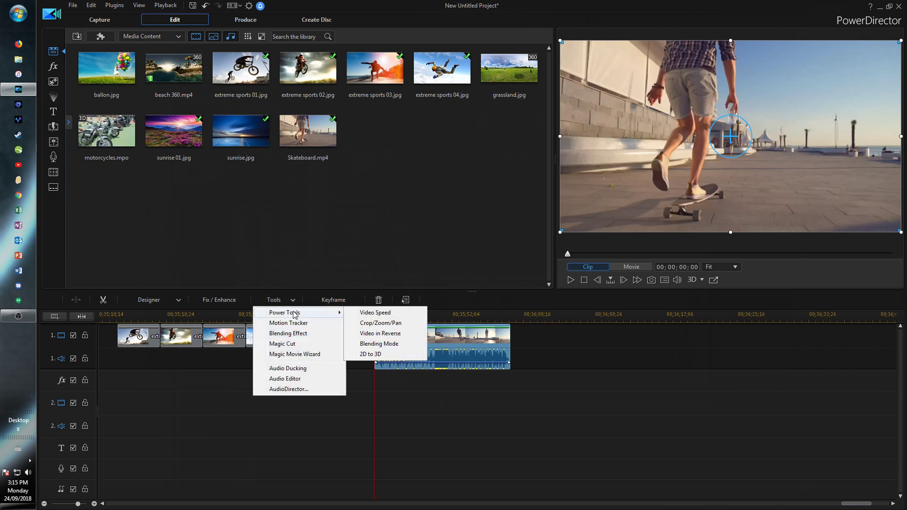
{"action": "left_click", "coordinate": [299, 324]}
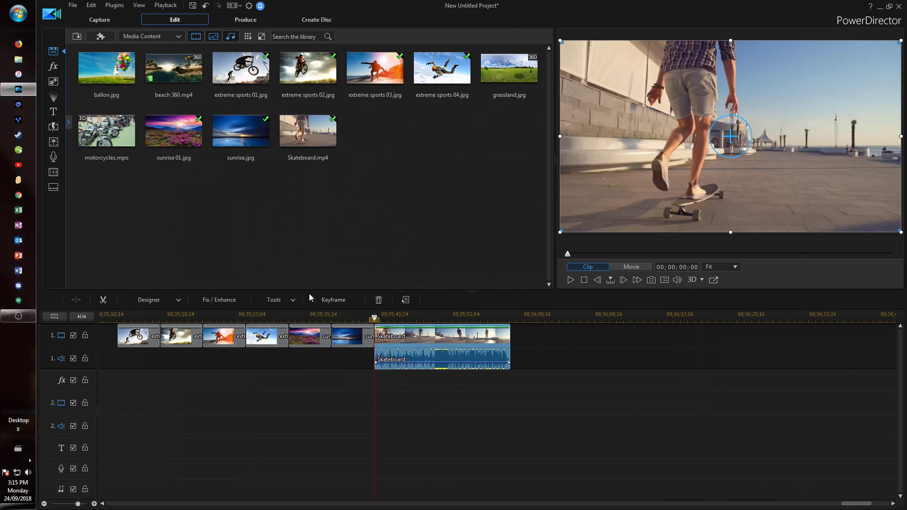
{"action": "left_click_drag", "start_coordinate": [246, 89], "coordinate": [228, 82]}
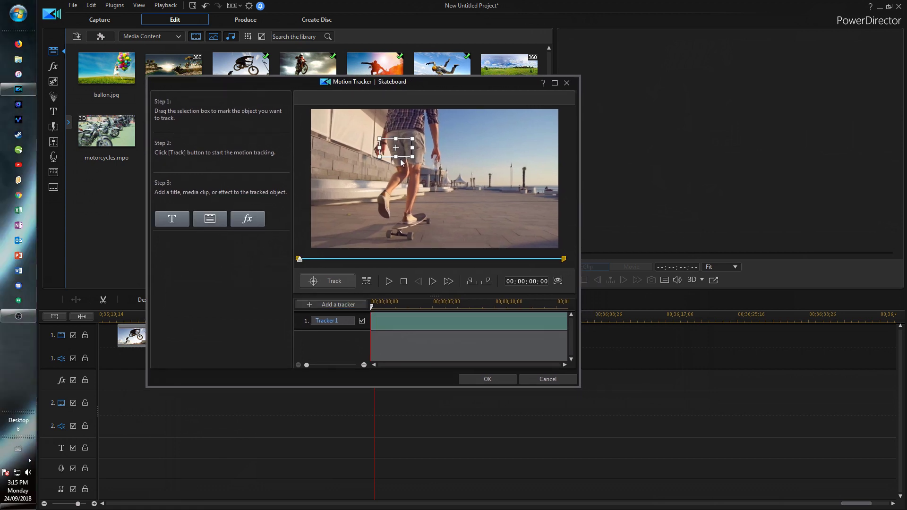
Step: Box the skateboard and track it through the clip, frame-stepping partway
{"action": "left_click_drag", "start_coordinate": [396, 156], "coordinate": [407, 222]}
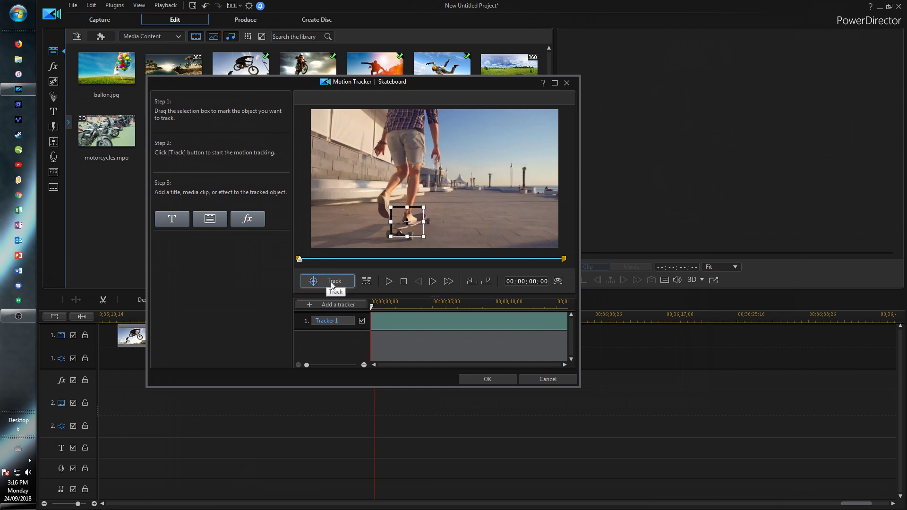
{"action": "left_click", "coordinate": [333, 283]}
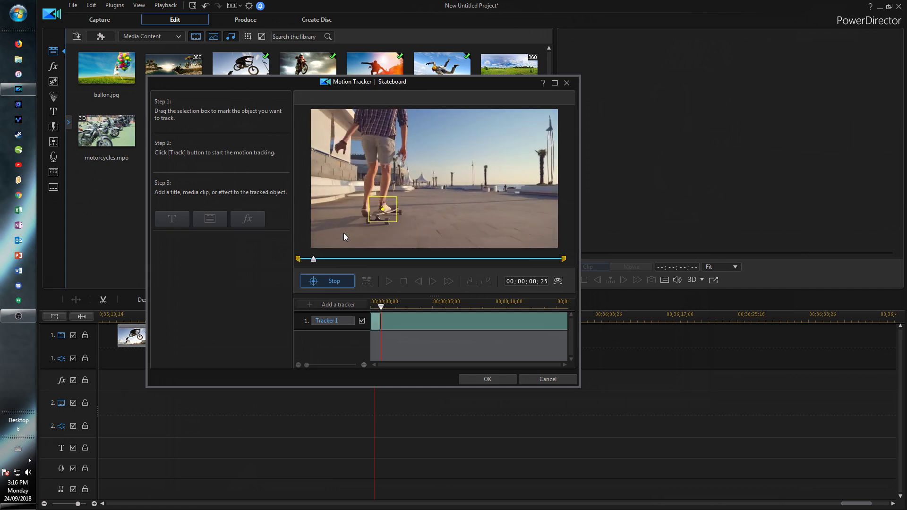
{"action": "left_click", "coordinate": [336, 282]}
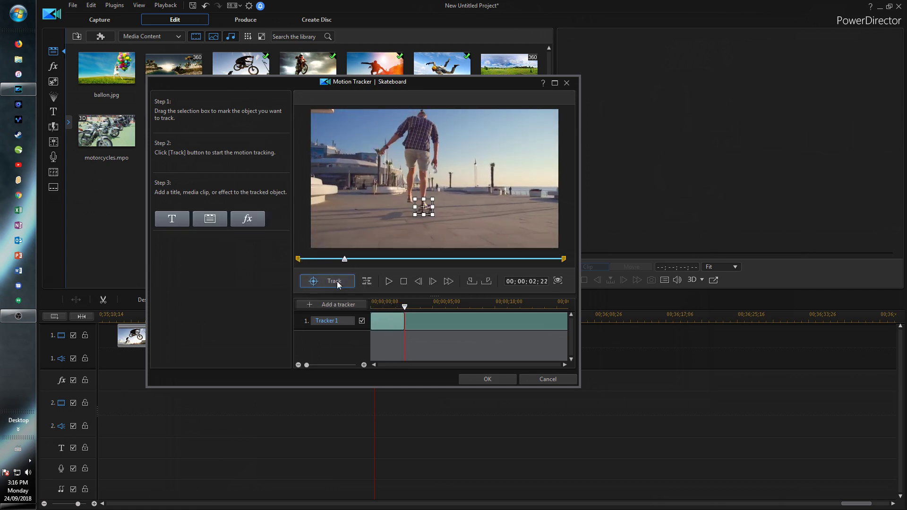
{"action": "left_click", "coordinate": [367, 282]}
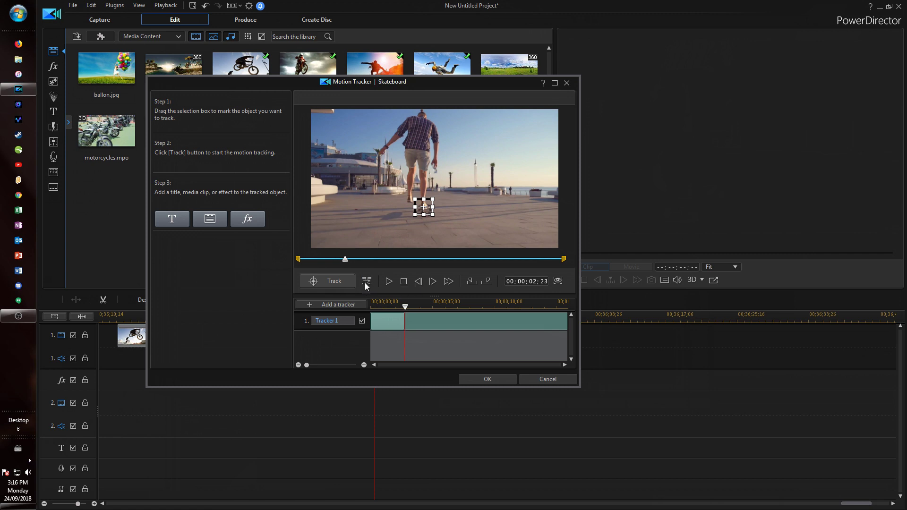
{"action": "left_click", "coordinate": [367, 282]}
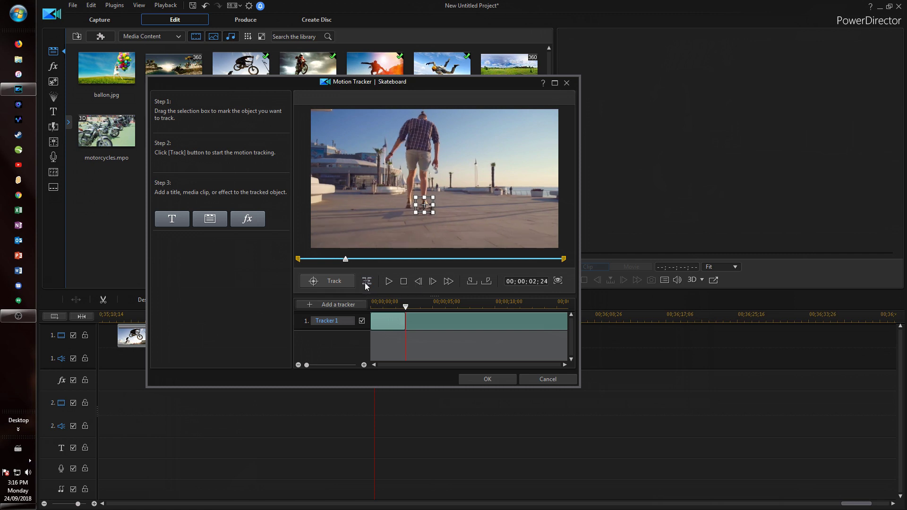
{"action": "left_click", "coordinate": [366, 282]}
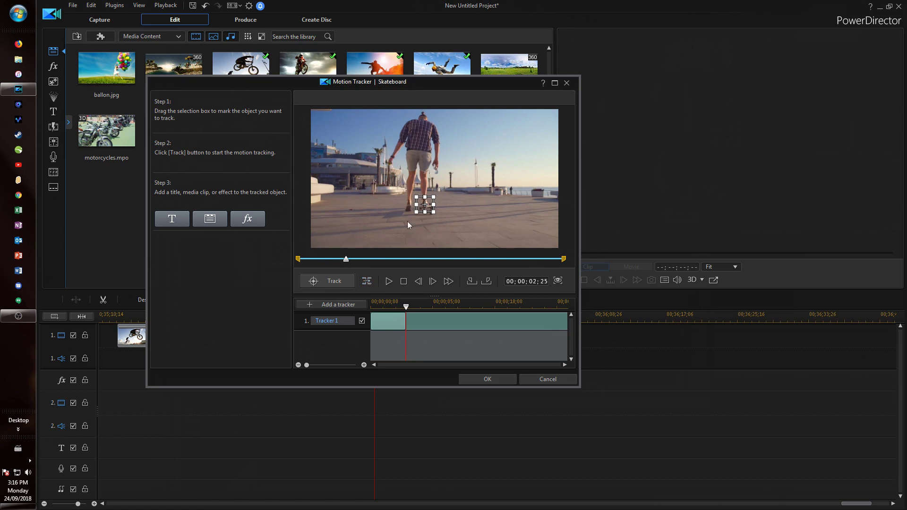
{"action": "left_click", "coordinate": [335, 282]}
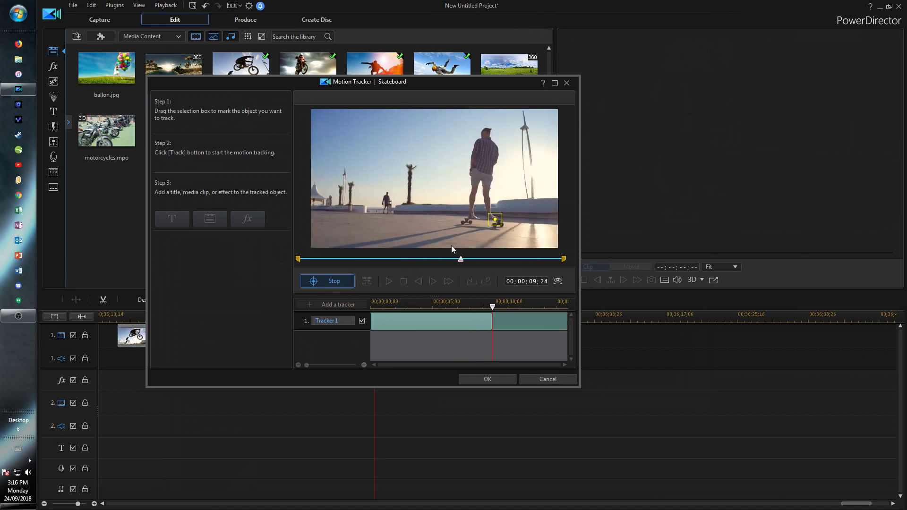
Step: Attach the default Tracking Point title to the tracked skateboard
{"action": "left_click", "coordinate": [180, 221]}
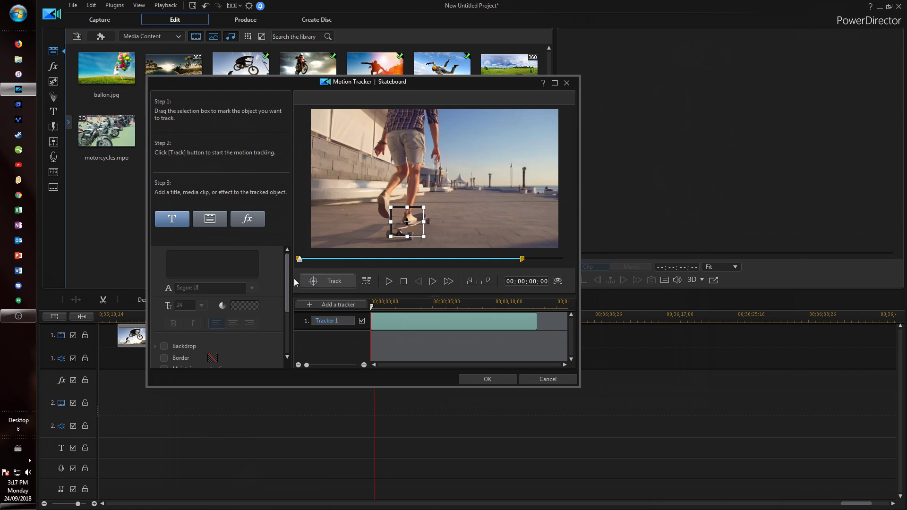
{"action": "scroll", "coordinate": [283, 269], "scroll_direction": "down", "scroll_amount": 1}
{"action": "left_click_drag", "start_coordinate": [288, 264], "coordinate": [287, 316]}
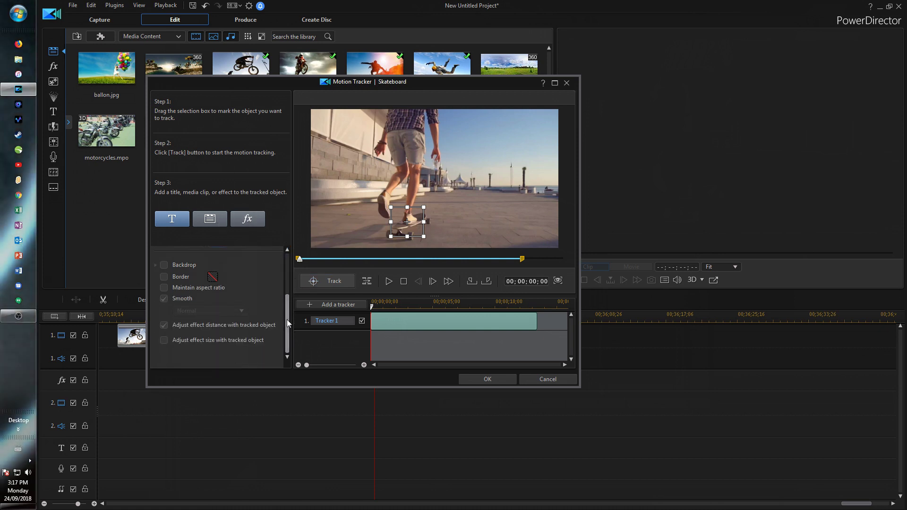
{"action": "scroll", "coordinate": [210, 268], "scroll_direction": "up", "scroll_amount": 3}
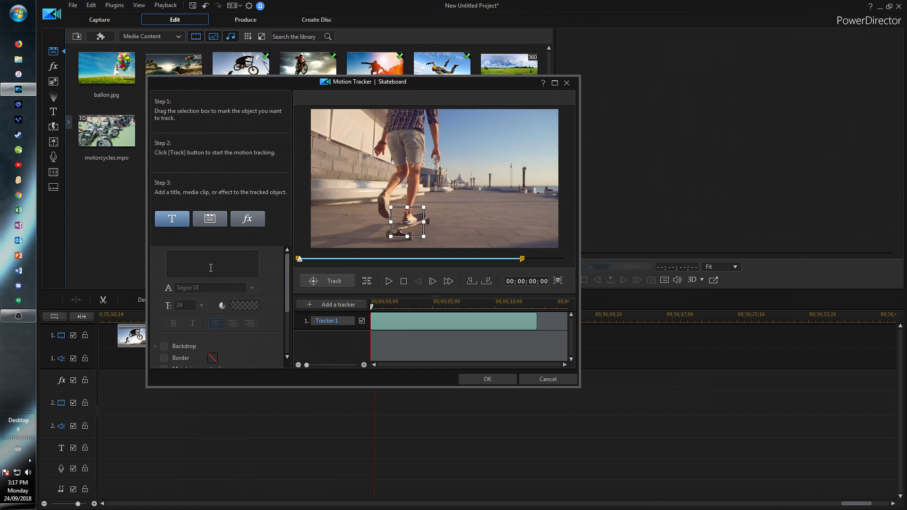
{"action": "left_click", "coordinate": [211, 268]}
{"action": "scroll", "coordinate": [162, 276], "scroll_direction": "down", "scroll_amount": 3}
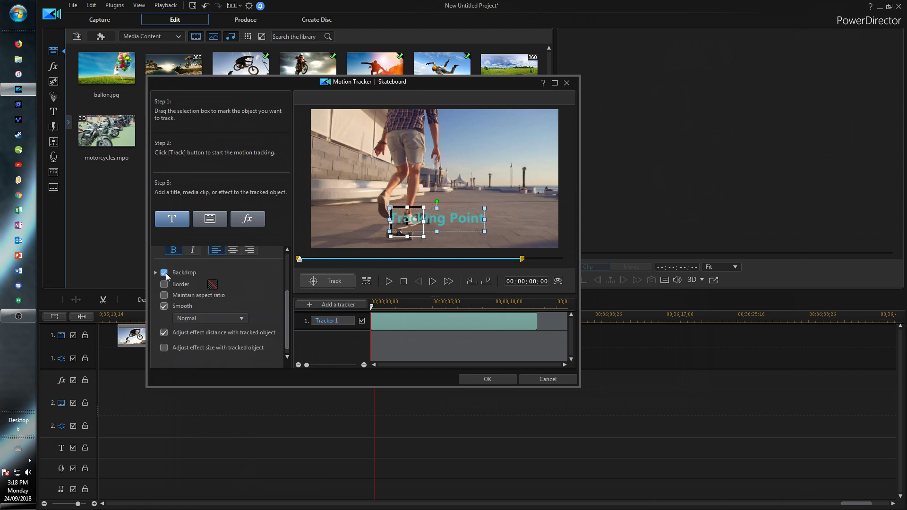
Step: Give the title a 0.95-size backdrop at 73% opacity plus a dark border
{"action": "left_click", "coordinate": [164, 272]}
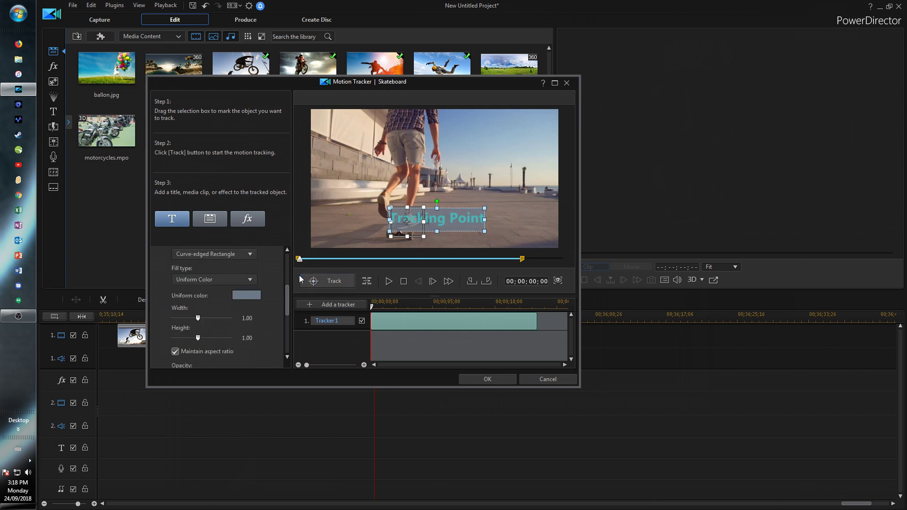
{"action": "scroll", "coordinate": [248, 267], "scroll_direction": "up", "scroll_amount": 1}
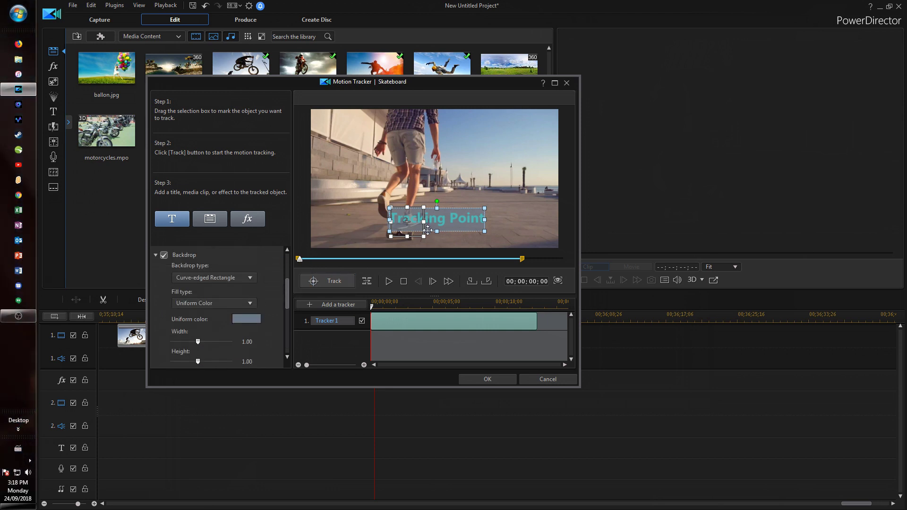
{"action": "scroll", "coordinate": [256, 315], "scroll_direction": "down", "scroll_amount": 1}
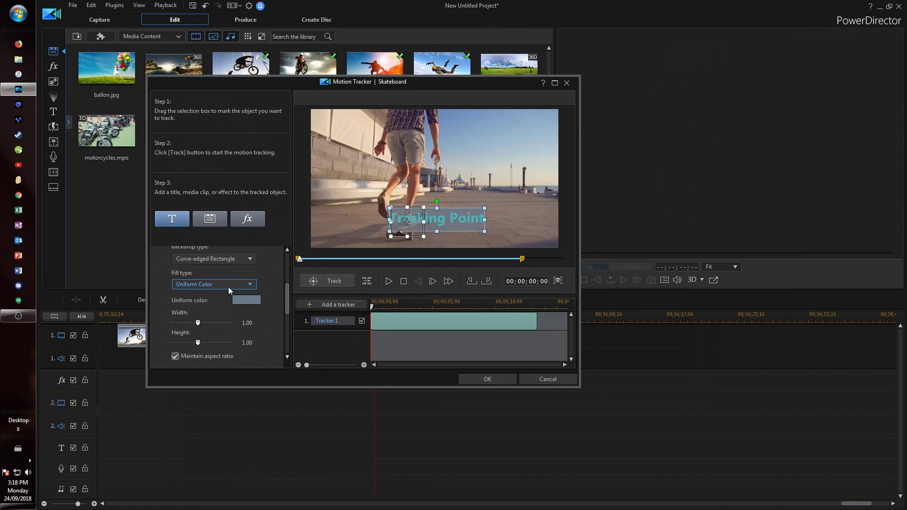
{"action": "scroll", "coordinate": [222, 307], "scroll_direction": "down", "scroll_amount": 1}
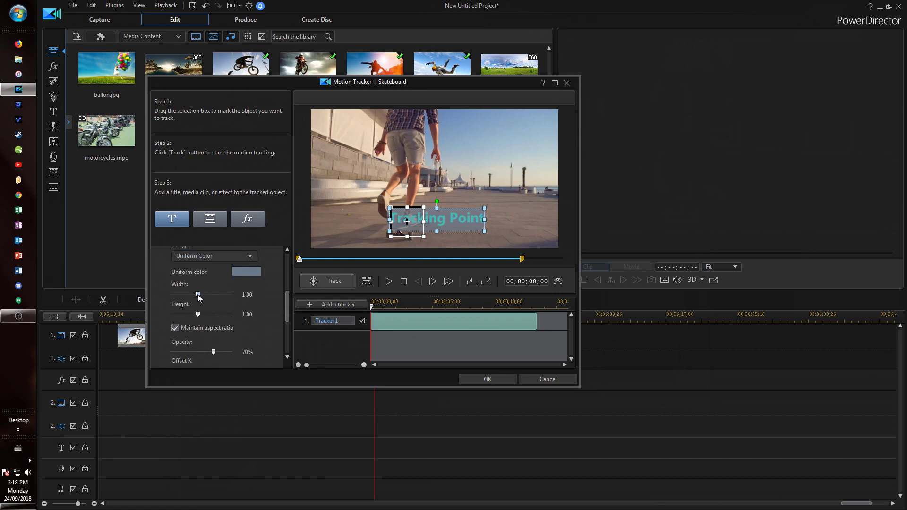
{"action": "left_click_drag", "start_coordinate": [198, 295], "coordinate": [196, 295]}
{"action": "left_click_drag", "start_coordinate": [213, 352], "coordinate": [221, 351]}
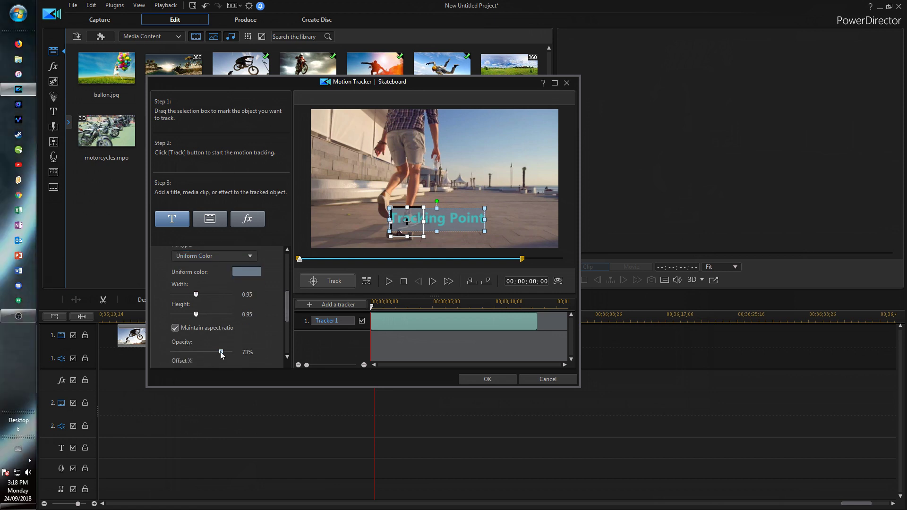
{"action": "left_click", "coordinate": [164, 310]}
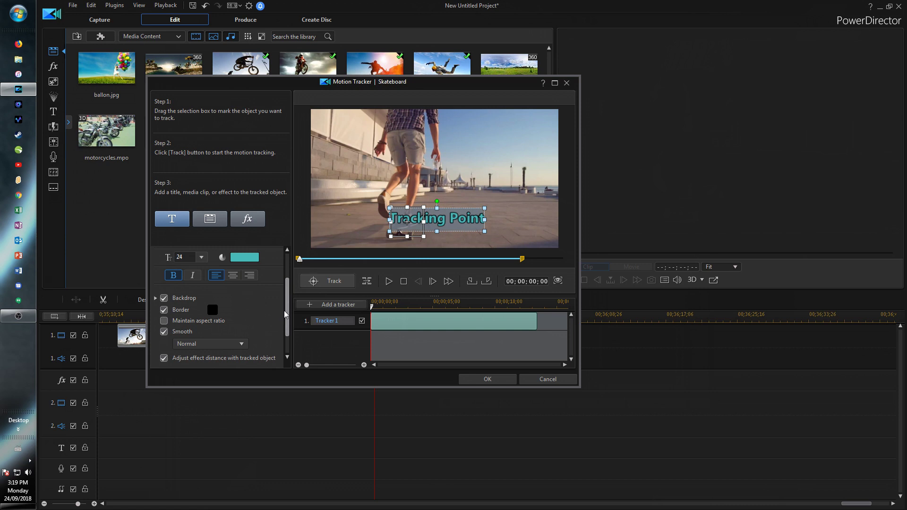
{"action": "scroll", "coordinate": [288, 311], "scroll_direction": "down", "scroll_amount": 1}
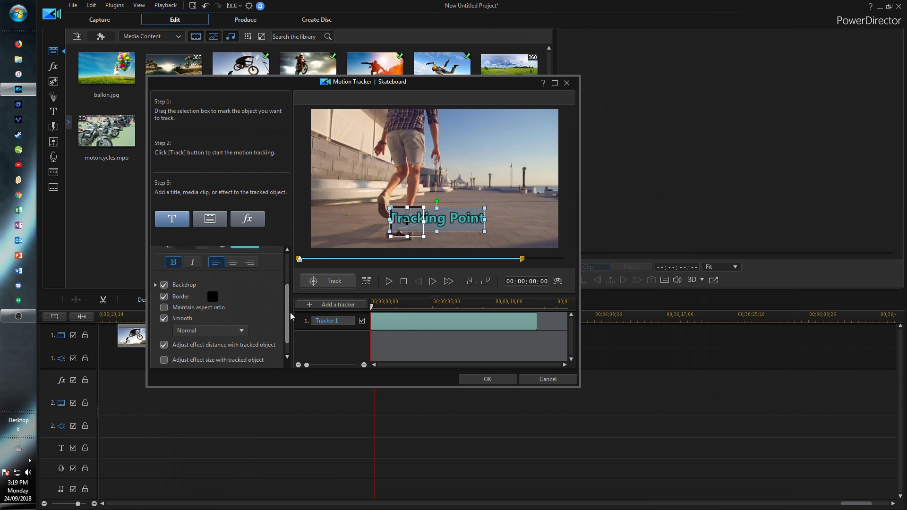
Step: Set the title's motion smoothing to Smoother and apply the tracking
{"action": "left_click", "coordinate": [164, 301]}
{"action": "left_click", "coordinate": [164, 301]}
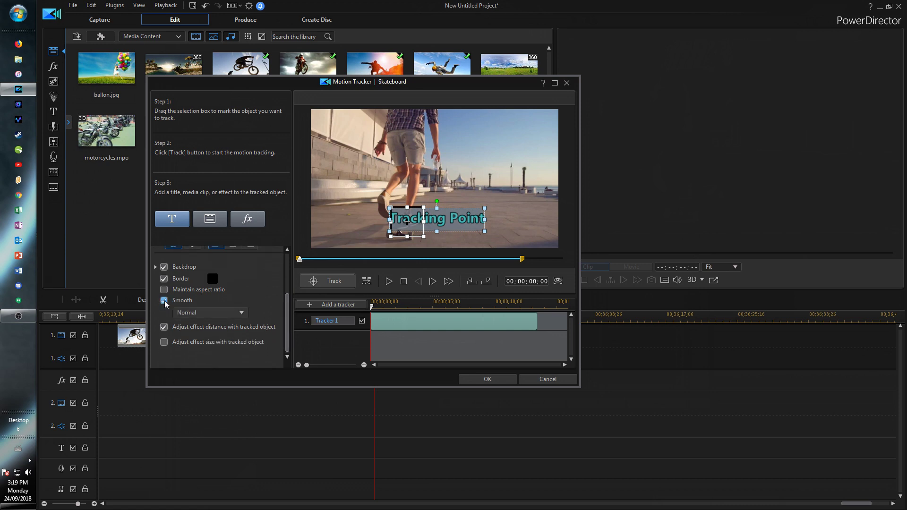
{"action": "left_click", "coordinate": [197, 312]}
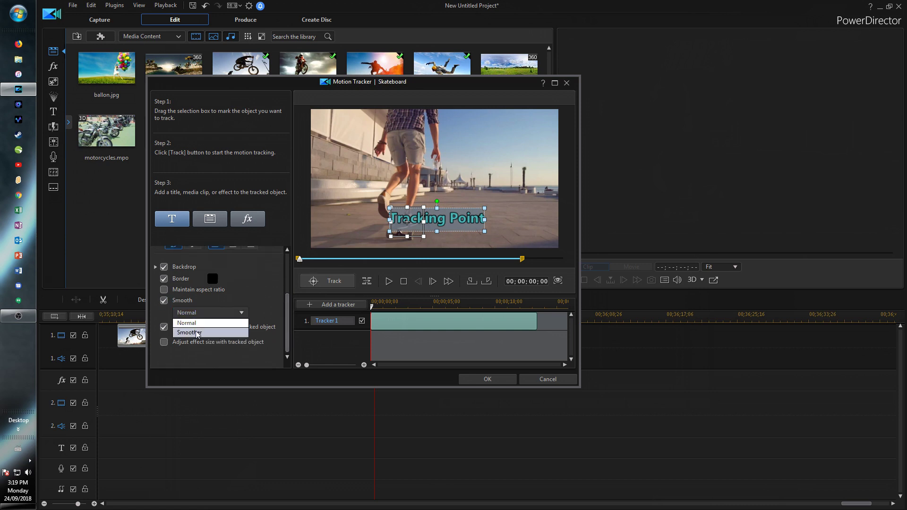
{"action": "left_click", "coordinate": [197, 333]}
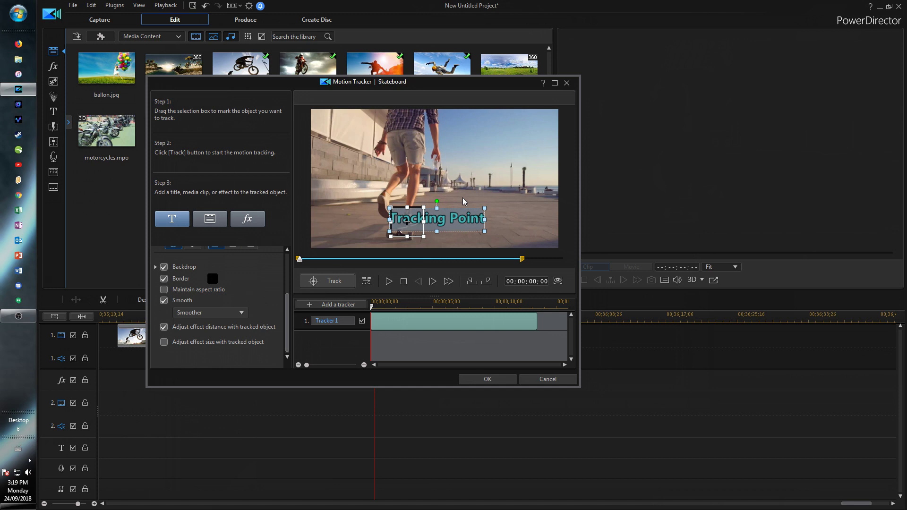
{"action": "left_click", "coordinate": [487, 378]}
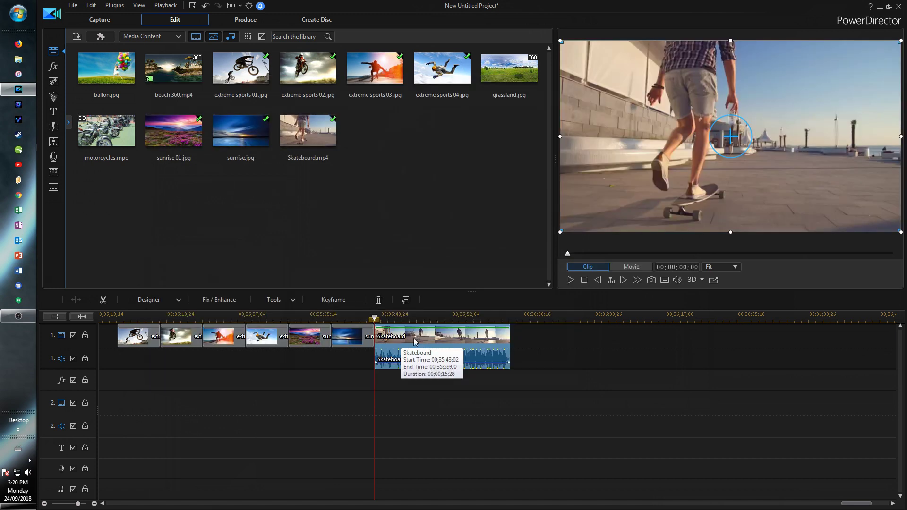
Step: In PiP Designer, chroma-key out the sky with Color Range 60 and Denoise 0
{"action": "left_click", "coordinate": [178, 300]}
{"action": "left_click", "coordinate": [165, 310]}
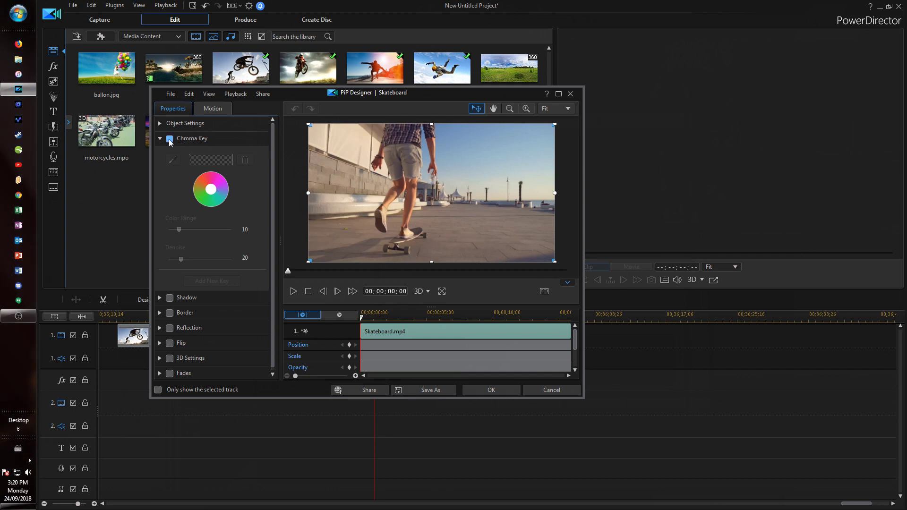
{"action": "left_click", "coordinate": [169, 139]}
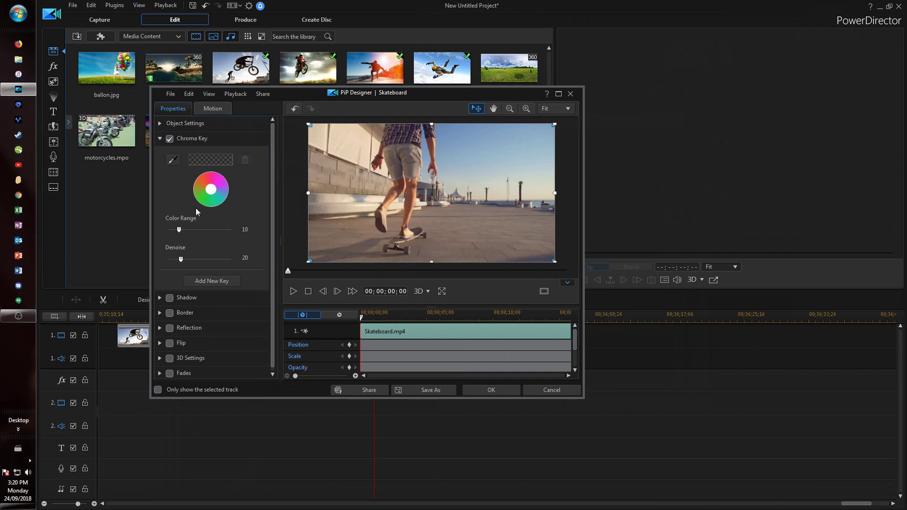
{"action": "scroll", "coordinate": [269, 214], "scroll_direction": "down", "scroll_amount": 1}
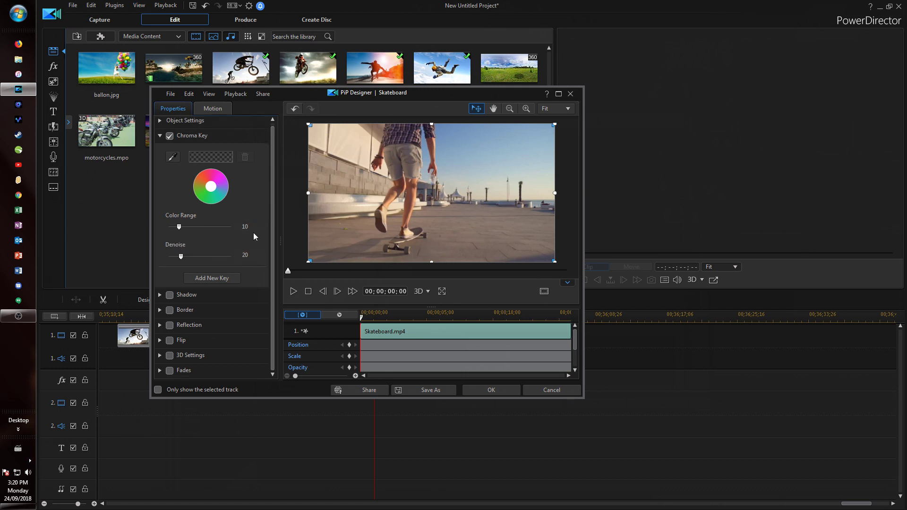
{"action": "left_click", "coordinate": [174, 158]}
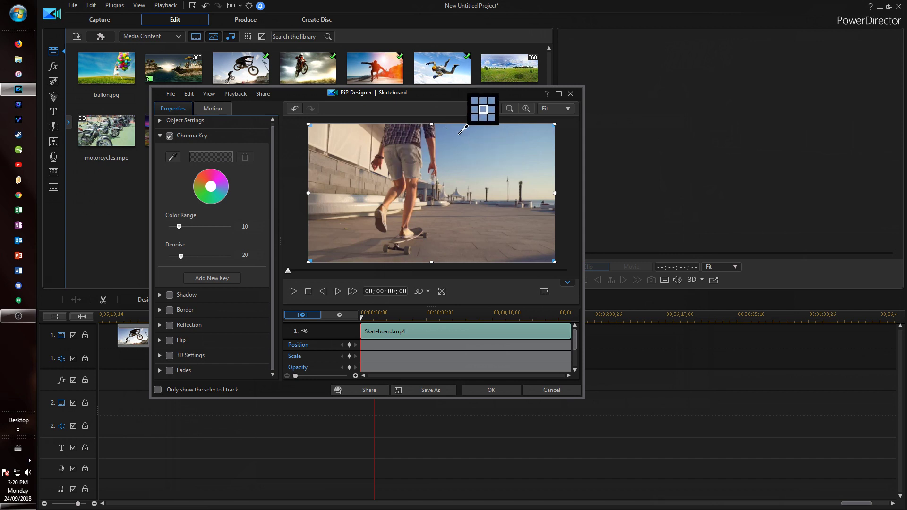
{"action": "left_click", "coordinate": [478, 156]}
{"action": "left_click", "coordinate": [479, 155]}
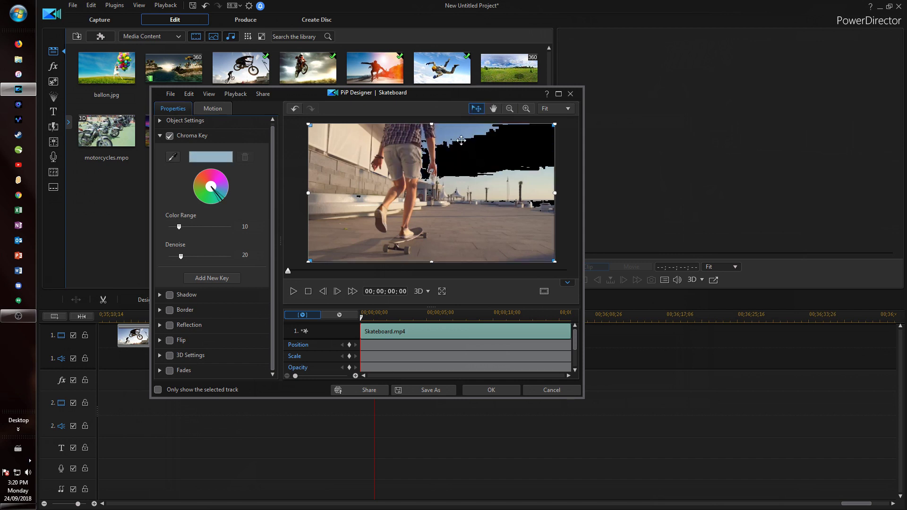
{"action": "left_click", "coordinate": [465, 142]}
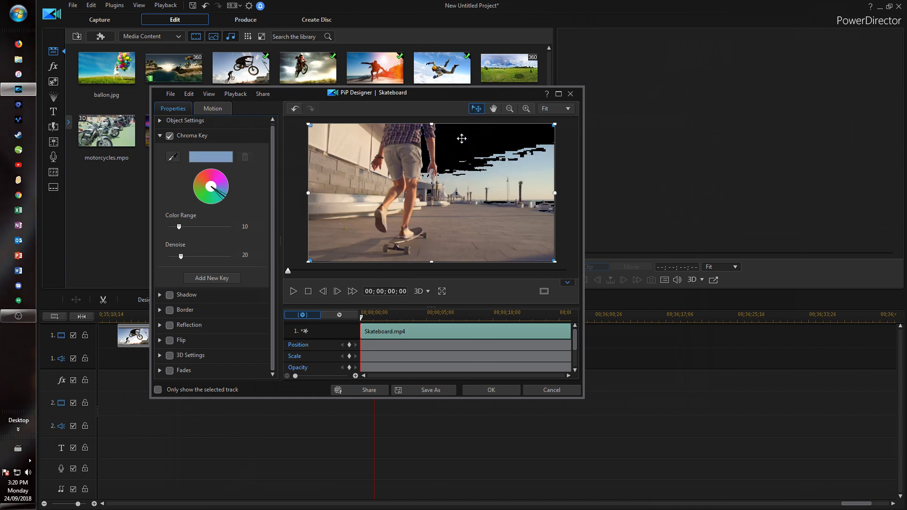
{"action": "left_click_drag", "start_coordinate": [180, 228], "coordinate": [231, 236]}
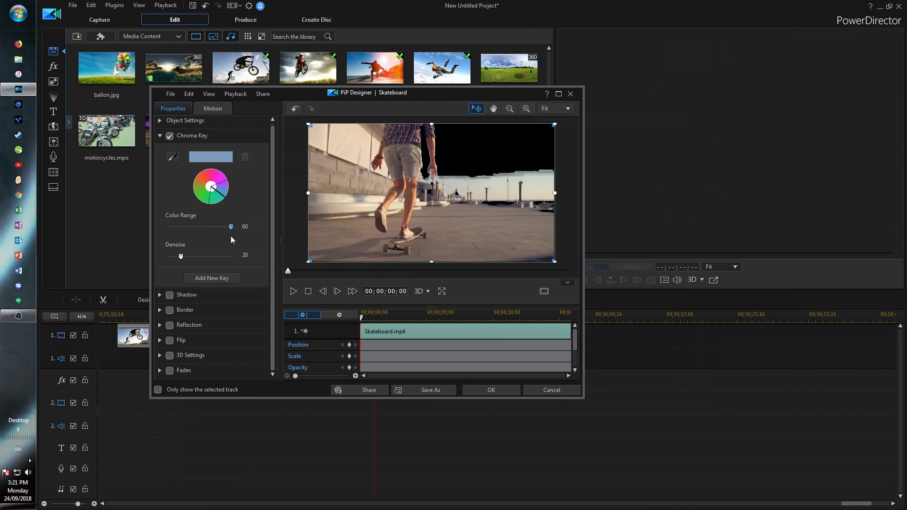
{"action": "left_click_drag", "start_coordinate": [180, 256], "coordinate": [156, 262]}
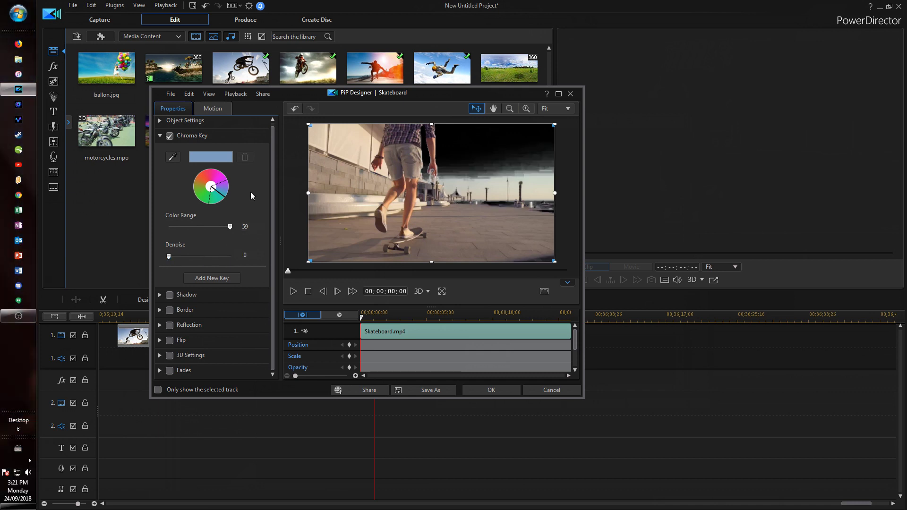
Step: Add a second colour key sampled from a skin-toned colour and test its range
{"action": "left_click", "coordinate": [220, 278]}
{"action": "scroll", "coordinate": [264, 283], "scroll_direction": "down", "scroll_amount": 3}
{"action": "left_click", "coordinate": [172, 203]}
{"action": "left_click", "coordinate": [389, 203]}
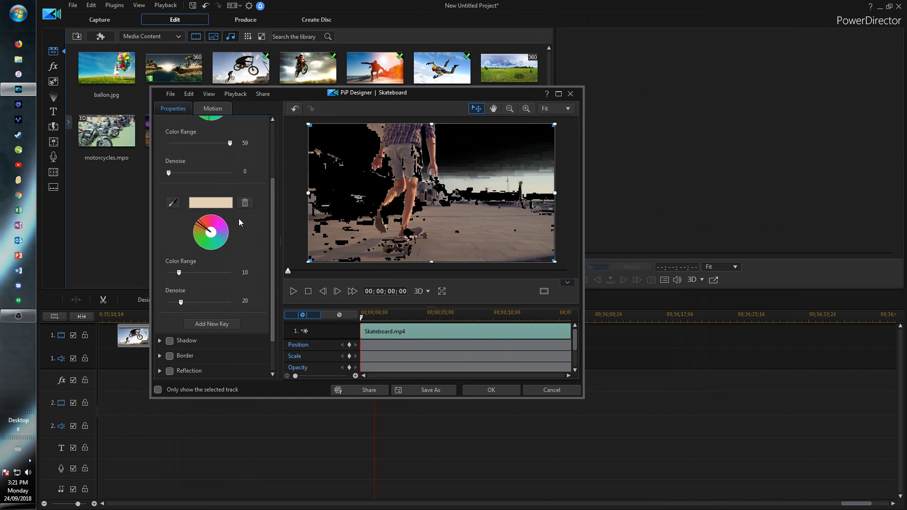
{"action": "mouse_move", "coordinate": [179, 269]}
{"action": "left_mouse_down"}
{"action": "mouse_move", "coordinate": [242, 275]}
{"action": "mouse_move", "coordinate": [175, 282]}
{"action": "left_mouse_up"}
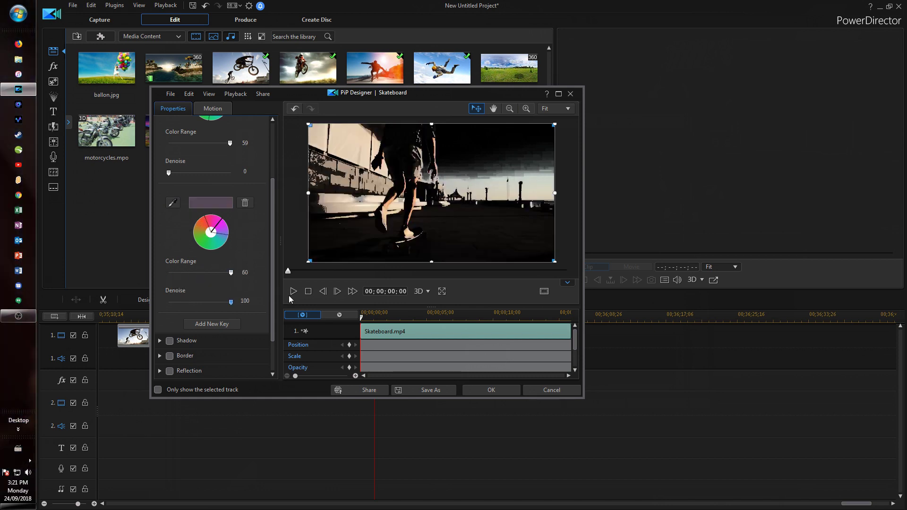
{"action": "scroll", "coordinate": [254, 243], "scroll_direction": "up", "scroll_amount": 3}
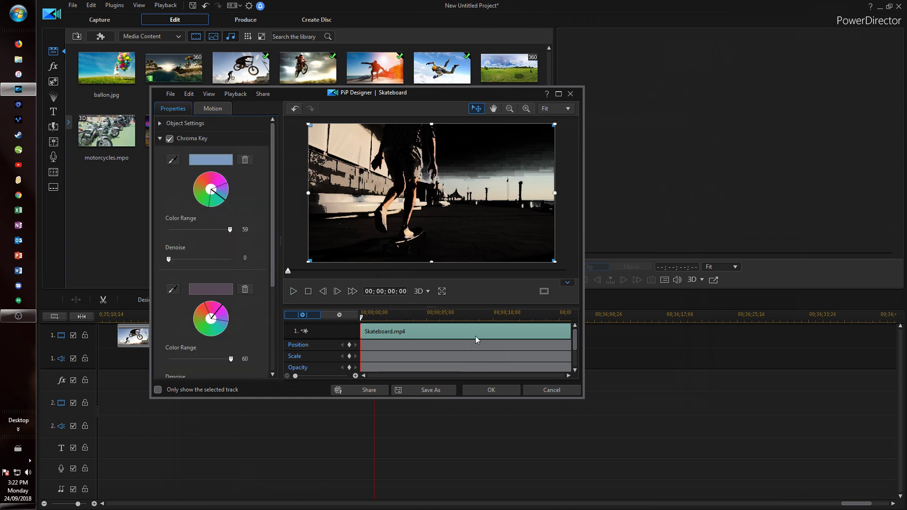
Step: Apply the chroma key, then lower the Skateboard clip's opacity with a keyframe at 74
{"action": "left_click", "coordinate": [492, 390]}
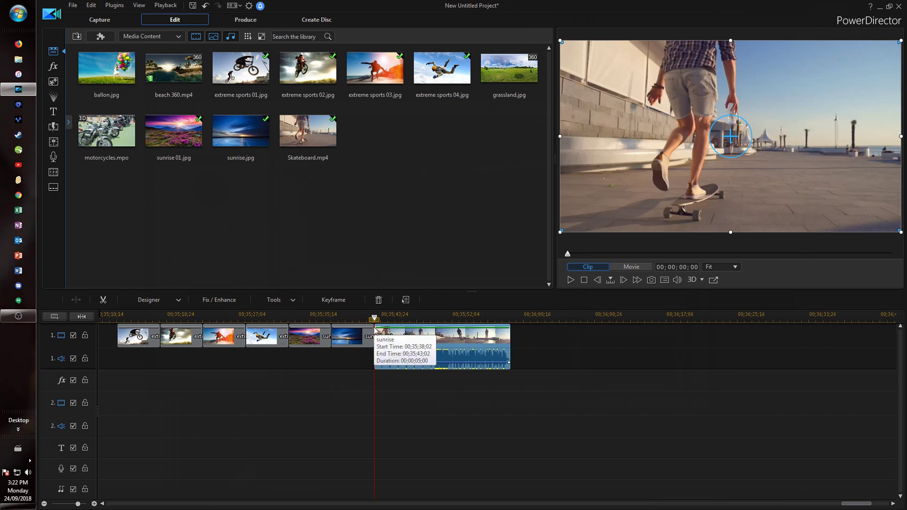
{"action": "left_click_drag", "start_coordinate": [377, 330], "coordinate": [377, 336]}
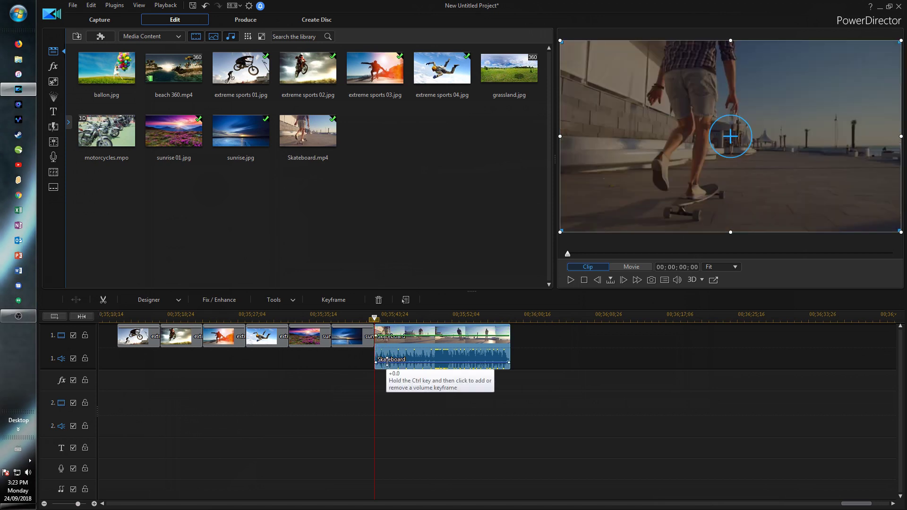
{"action": "mouse_move", "coordinate": [392, 331]}
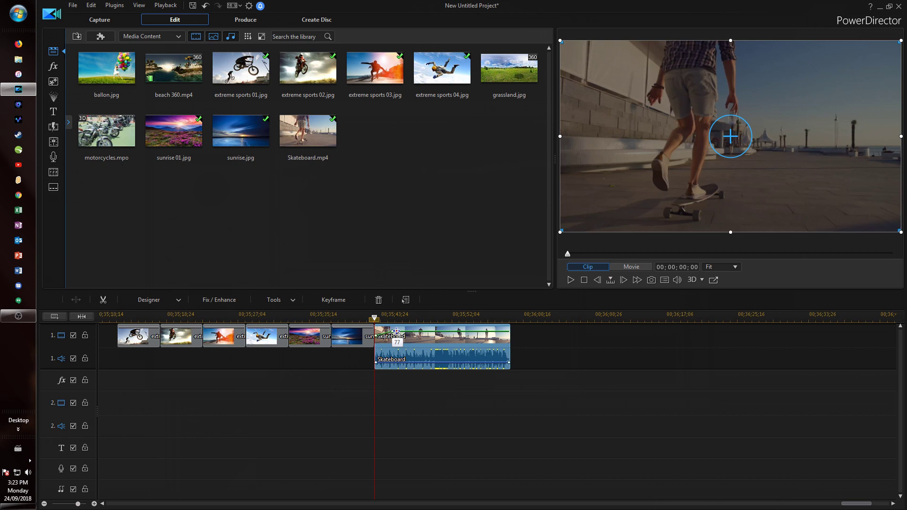
{"action": "left_click_drag", "start_coordinate": [399, 336], "coordinate": [414, 336]}
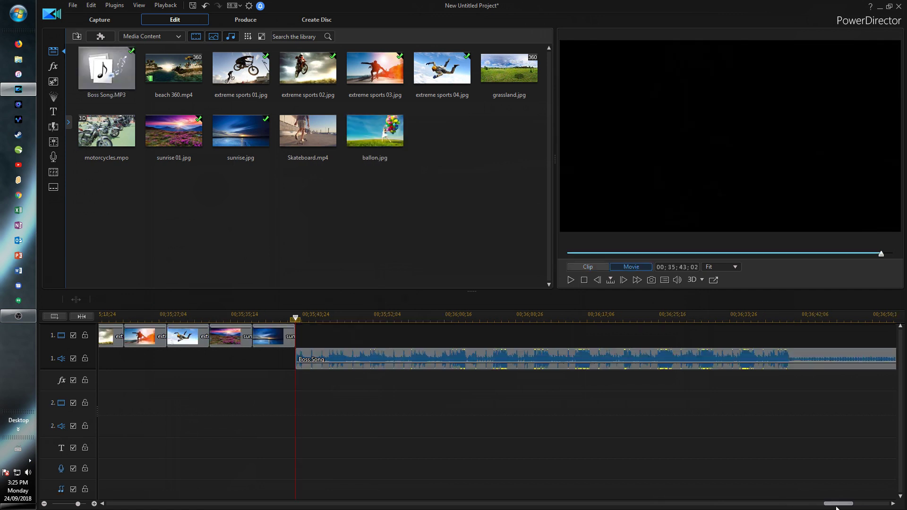
Step: Open the Boss Song clip in the Audio Editor through its Edit Audio menu
{"action": "scroll", "coordinate": [604, 424], "scroll_direction": "down", "scroll_amount": 3}
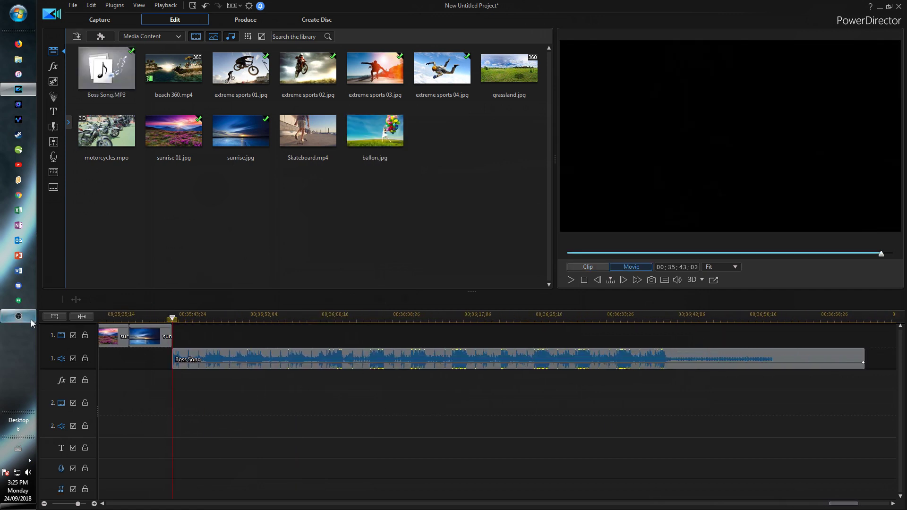
{"action": "right_click", "coordinate": [152, 356]}
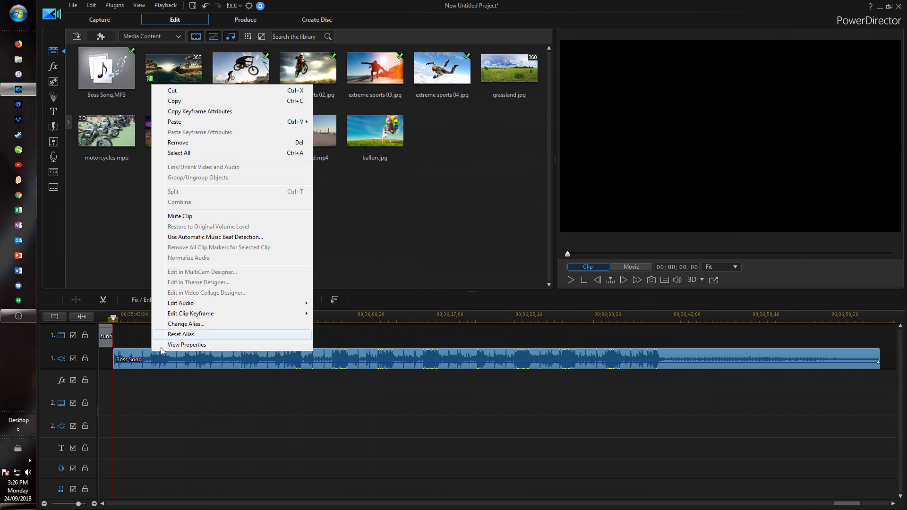
{"action": "mouse_move", "coordinate": [215, 303]}
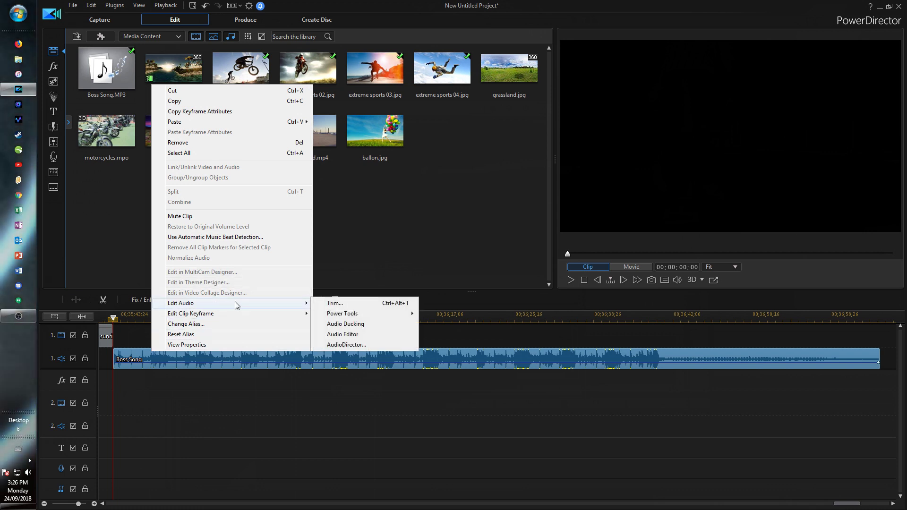
{"action": "left_click", "coordinate": [336, 334]}
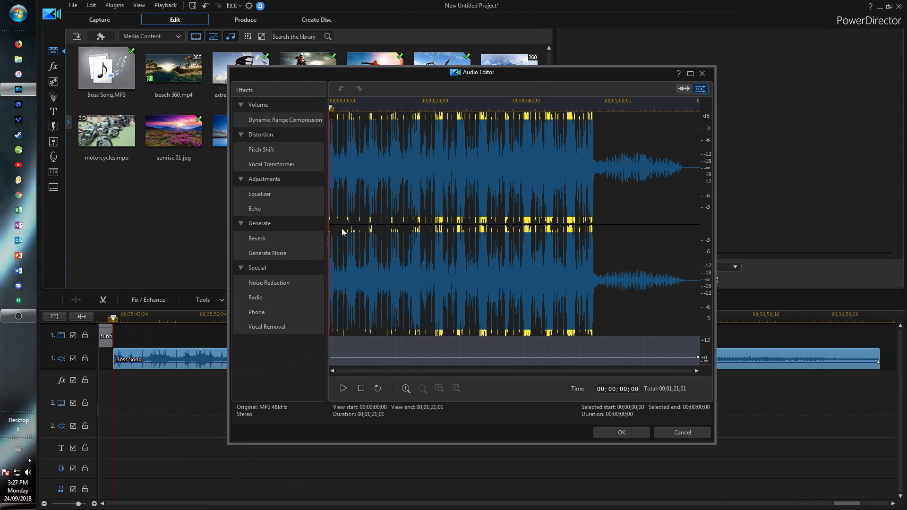
Step: Apply a Reverb with 100% room width and size, 0% sparkle and 100% dry-wet mix
{"action": "left_click", "coordinate": [319, 245]}
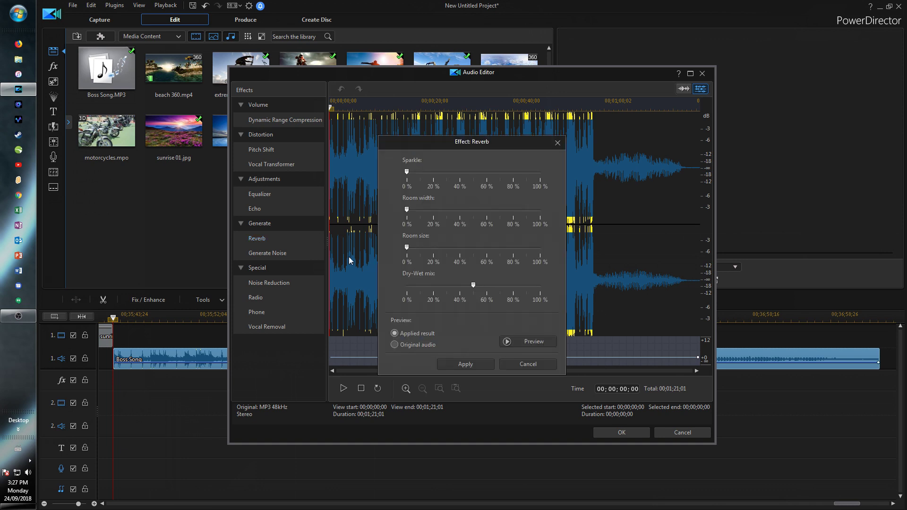
{"action": "left_click_drag", "start_coordinate": [406, 171], "coordinate": [418, 171]}
{"action": "left_click_drag", "start_coordinate": [407, 209], "coordinate": [540, 209]}
{"action": "left_click_drag", "start_coordinate": [407, 247], "coordinate": [540, 247]}
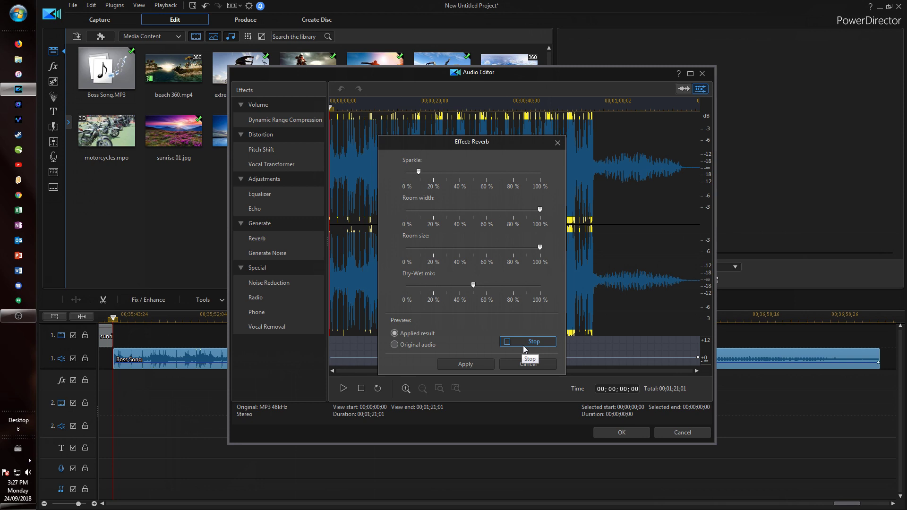
{"action": "left_click_drag", "start_coordinate": [418, 171], "coordinate": [407, 171]}
{"action": "left_click_drag", "start_coordinate": [473, 285], "coordinate": [543, 284]}
{"action": "left_click", "coordinate": [465, 364]}
Step: Move the playback position to about 29 seconds and close the Audio Editor
{"action": "left_click", "coordinate": [342, 113]}
{"action": "left_click_drag", "start_coordinate": [342, 113], "coordinate": [466, 110]}
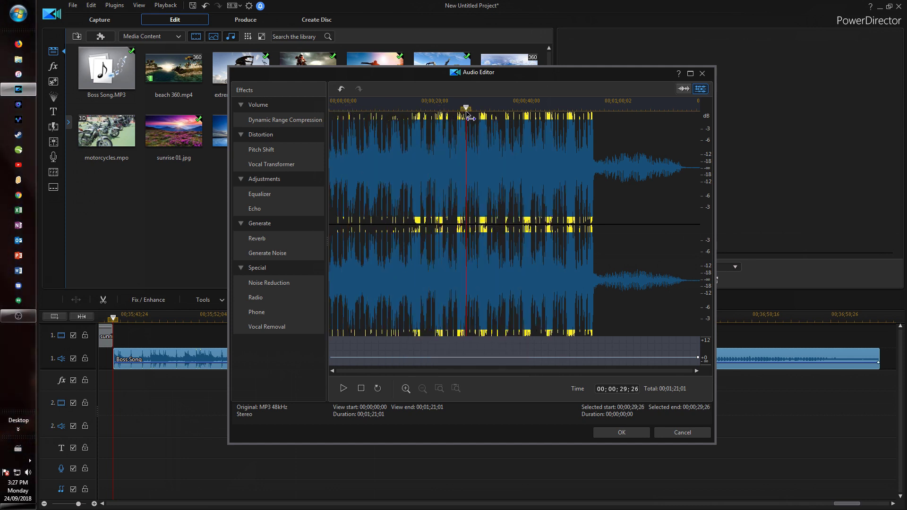
{"action": "key", "text": "Return"}
{"action": "scroll", "coordinate": [284, 315], "scroll_direction": "down", "scroll_amount": 3}
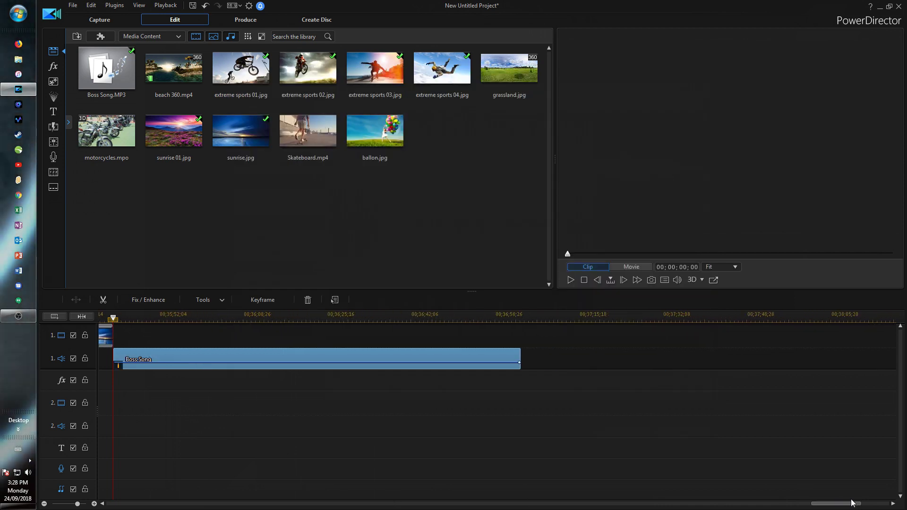
Step: Scroll the timeline left to show where the last video clips meet Boss Song
{"action": "left_click_drag", "start_coordinate": [851, 503], "coordinate": [760, 500]}
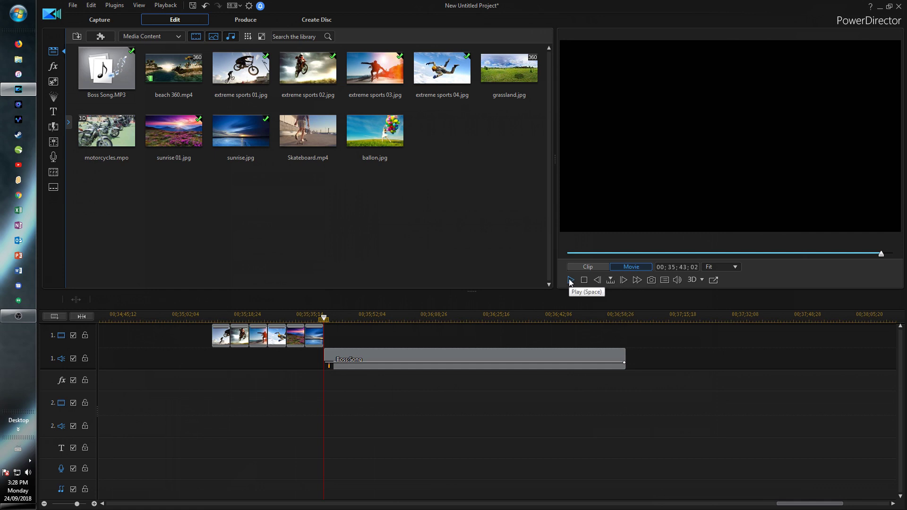